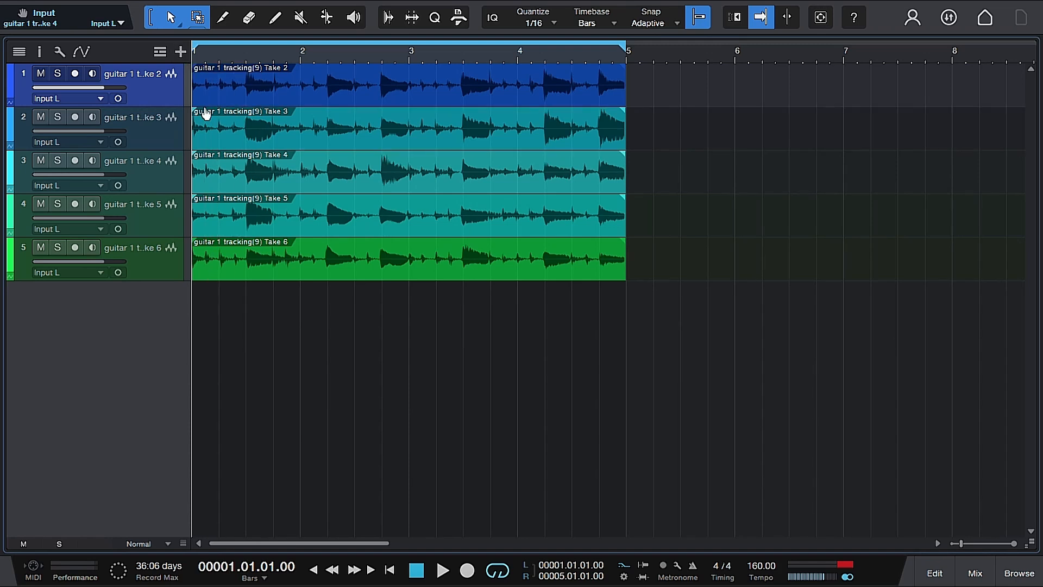
Add a mono audio track named "guitar comp" and place it above the guitar take tracks
click(181, 52)
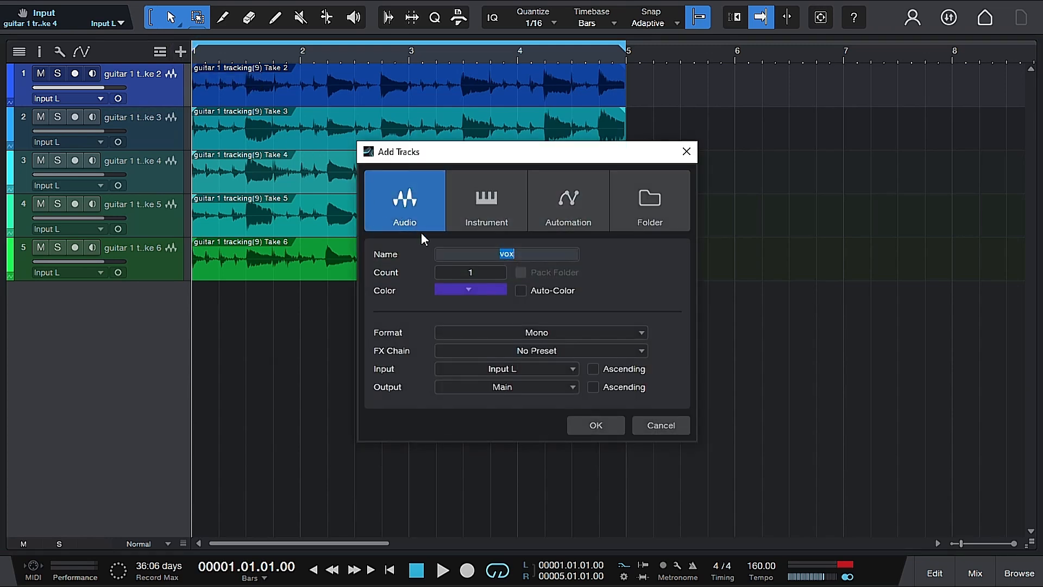
click(516, 255)
key(BackSpace)
key(BackSpace)
key(BackSpace)
text(guitar comp)
key(Return)
drag(146, 129, 145, 77)
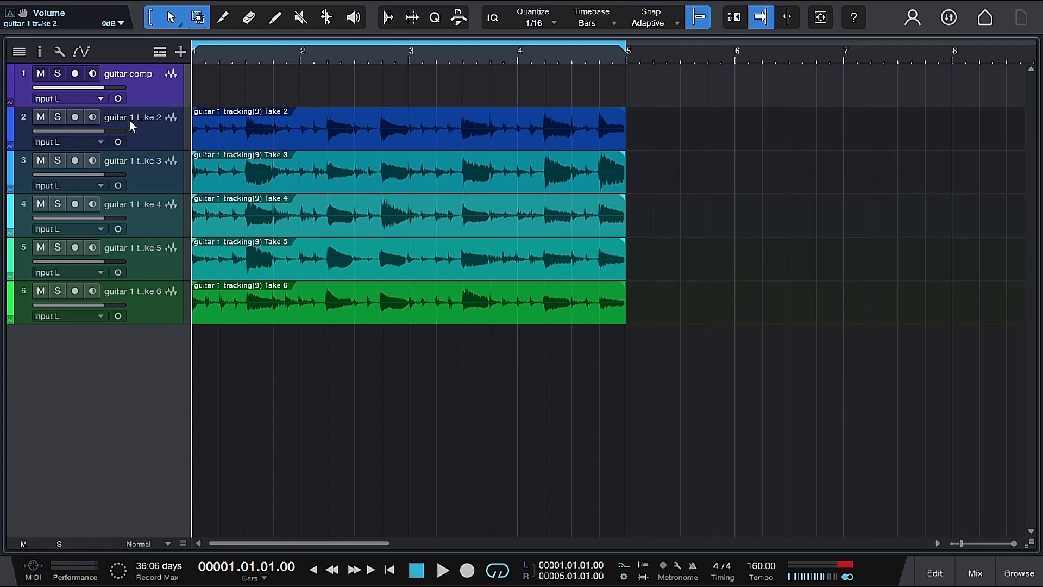
Add a layer named "take 1" to the guitar comp track
right_click(152, 94)
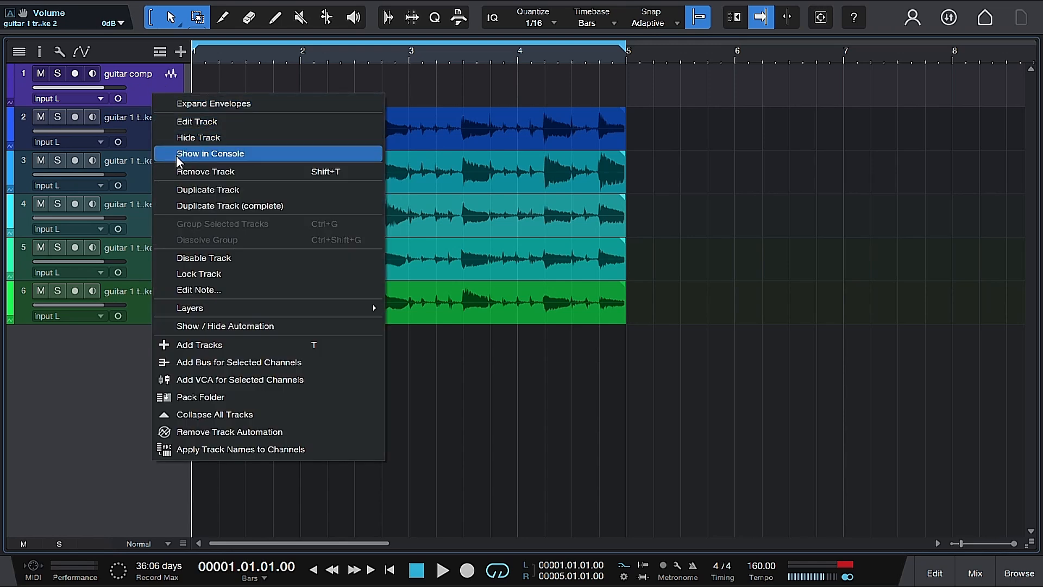
click(227, 307)
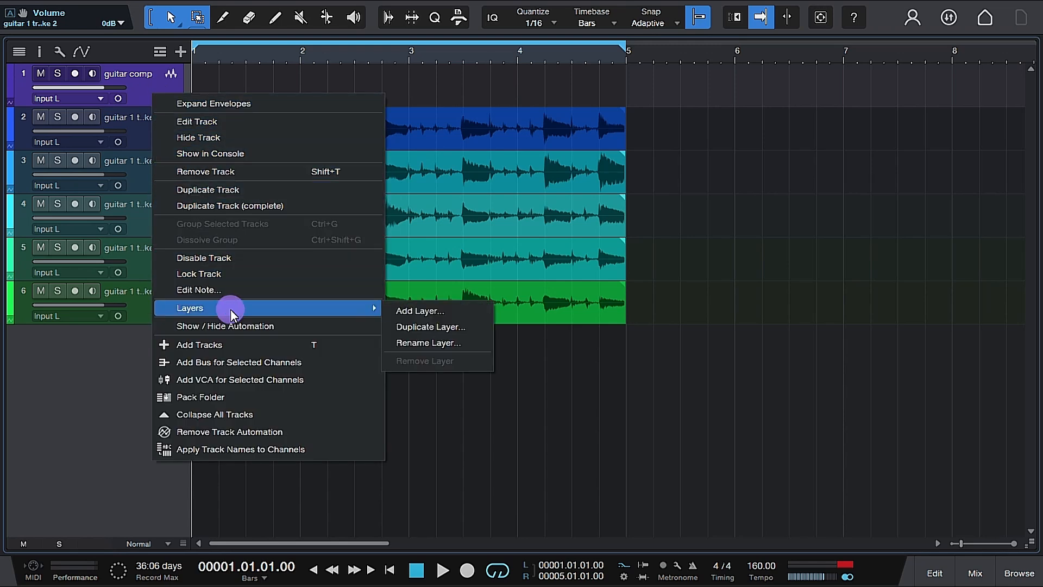
click(406, 311)
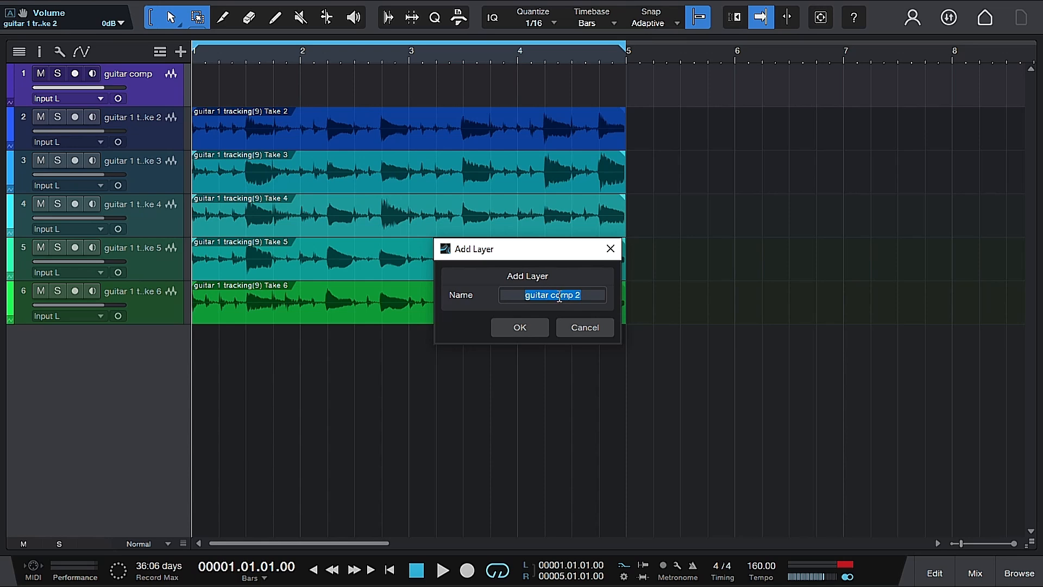
text(take 1)
key(Return)
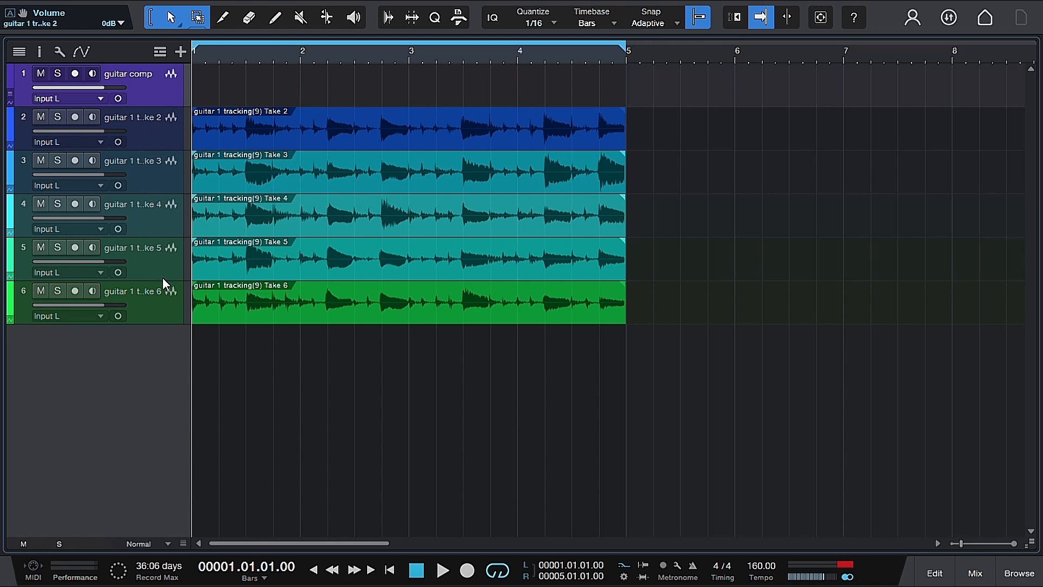
Add a layer named "take 2" to the guitar comp track
right_click(165, 96)
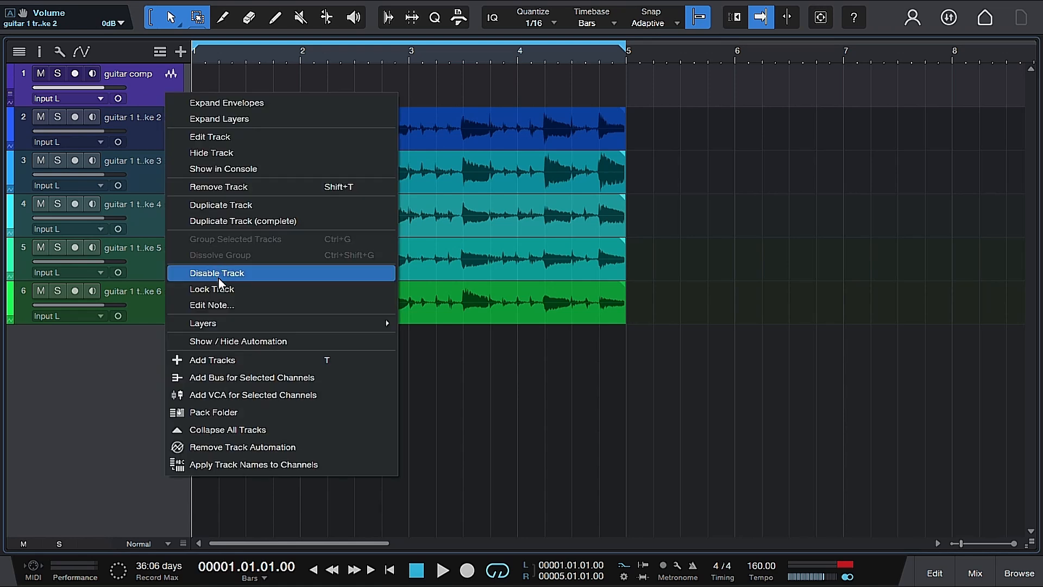
mouse_move(230, 328)
click(453, 330)
text(two)
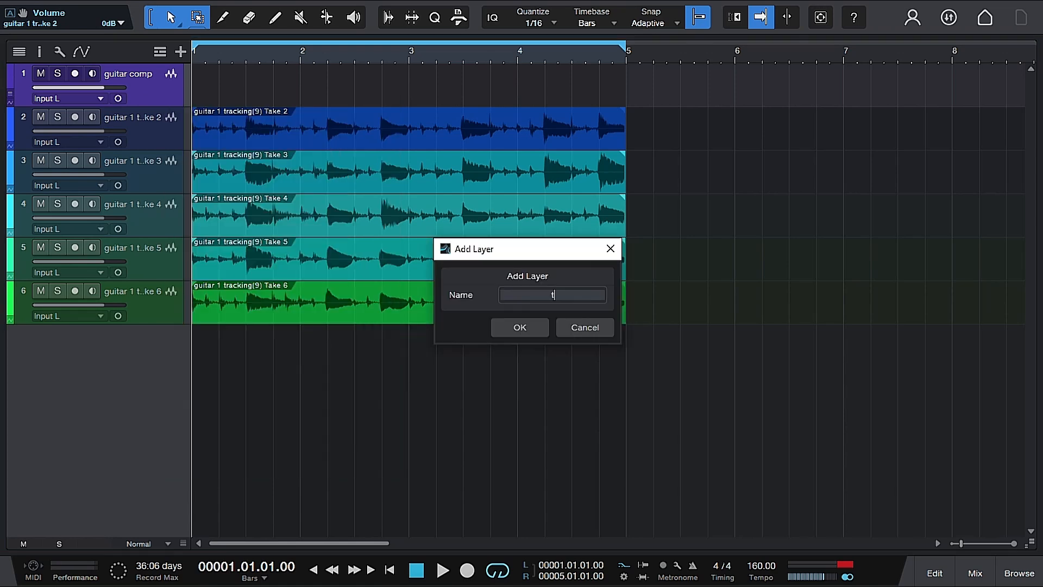
key(Return)
Try to add a layer for the third take to the guitar comp track
right_click(174, 98)
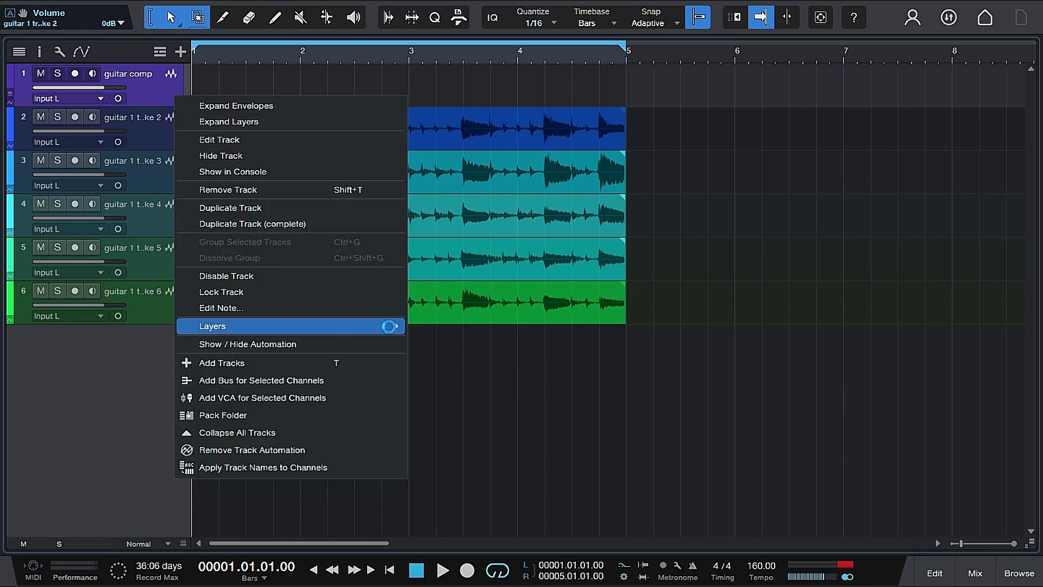
mouse_move(390, 326)
click(446, 327)
text(three)
key(Return)
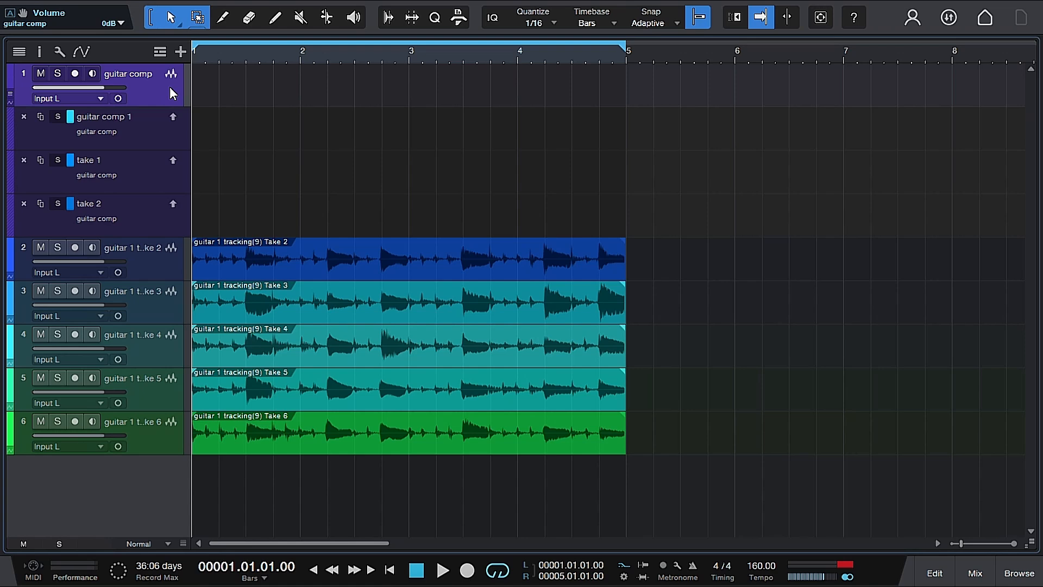
Add three more layers named "takes 3", "take 4" and "take 5" to the guitar comp track
key(shift+l)
text(take 4)
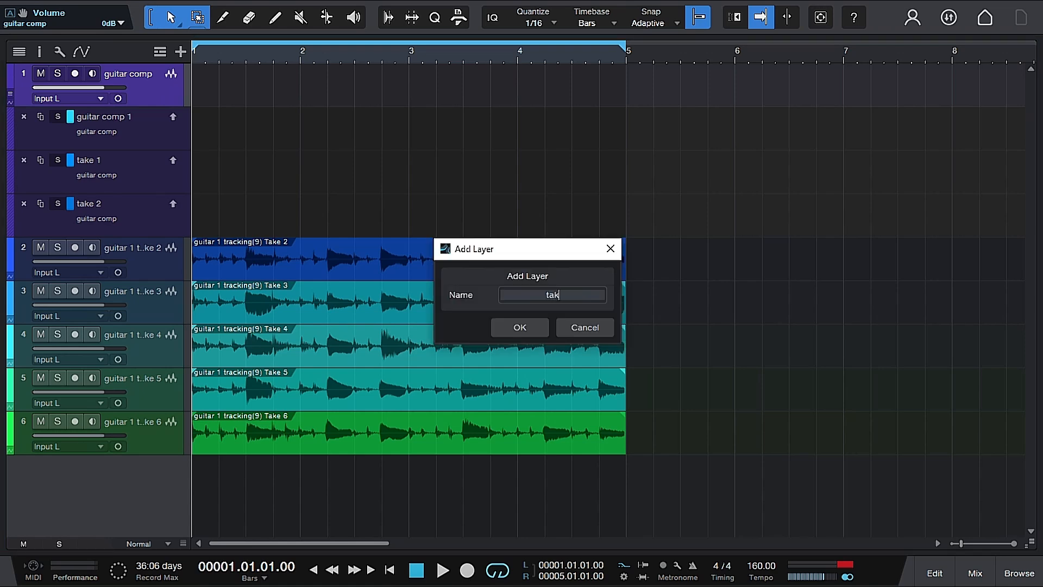
key(BackSpace)
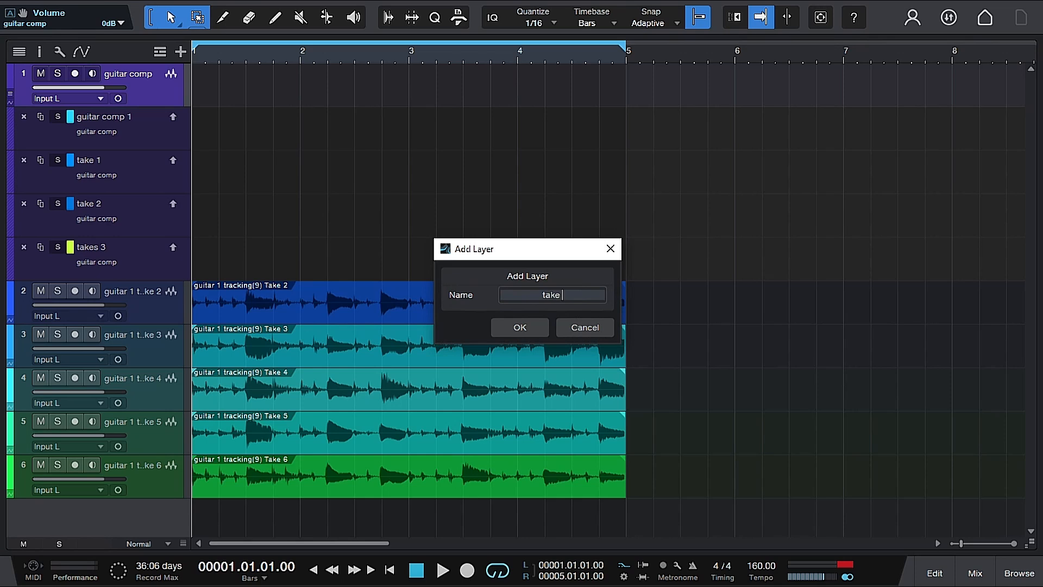
text(4)
key(Return)
key(shift+l)
text(take 5)
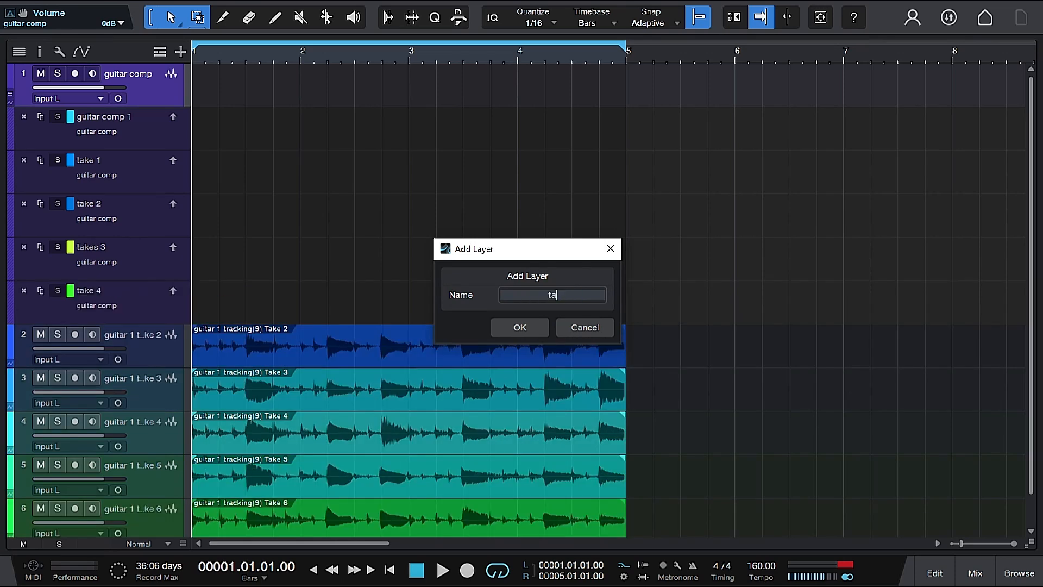
key(Return)
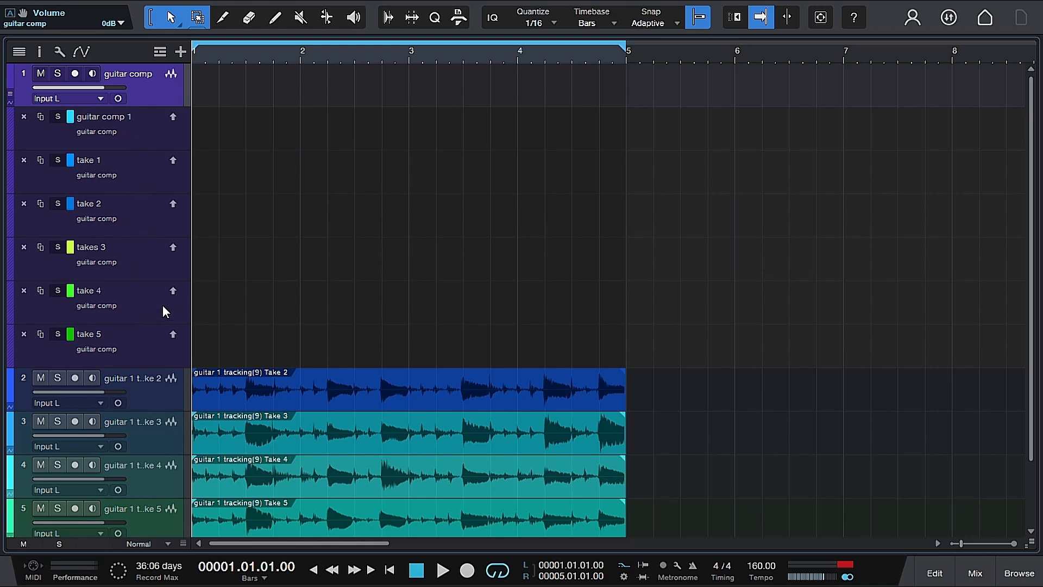
Move all five guitar take clips together onto the comp track's layers, from guitar comp 1 through take 4
scroll(163, 311, down, 3)
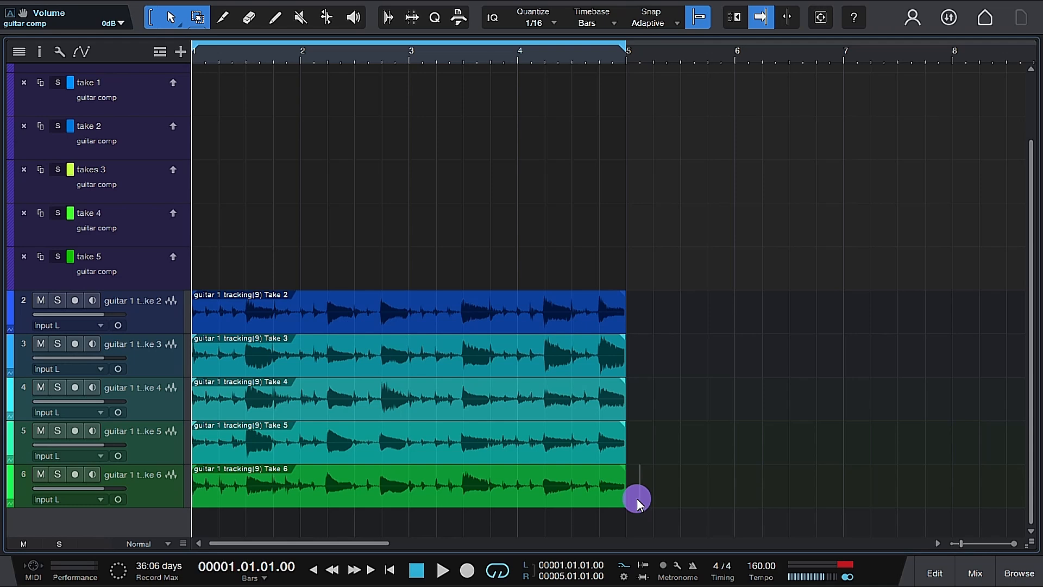
drag(637, 499, 211, 305)
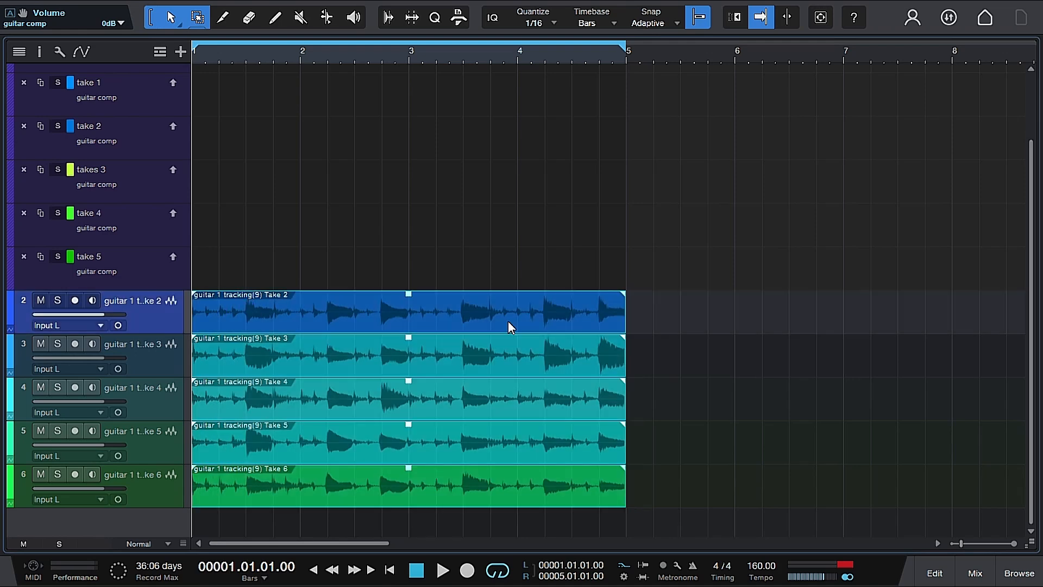
scroll(507, 320, up, 2)
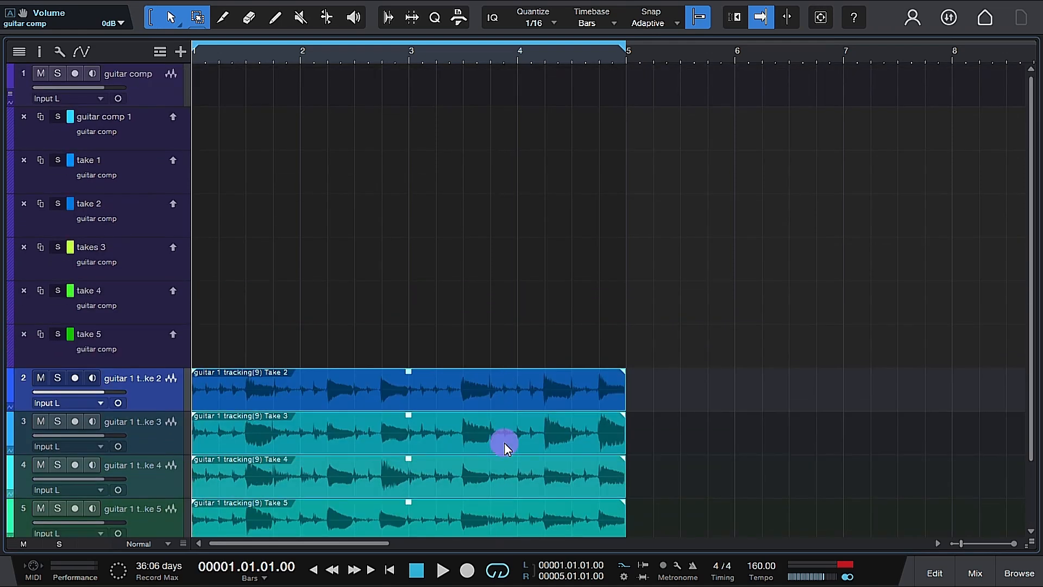
drag(504, 442, 475, 188)
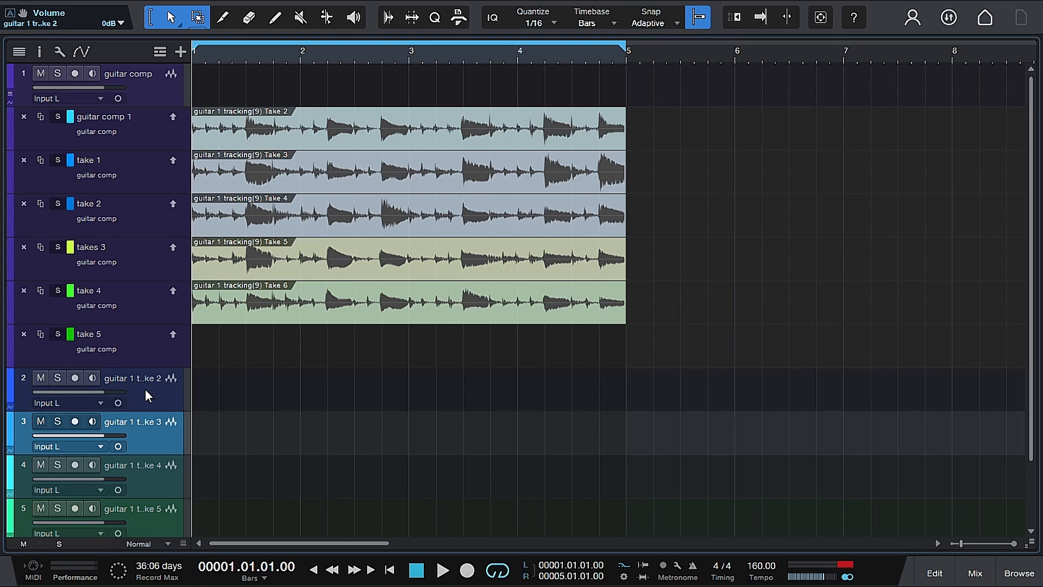
drag(194, 522, 204, 314)
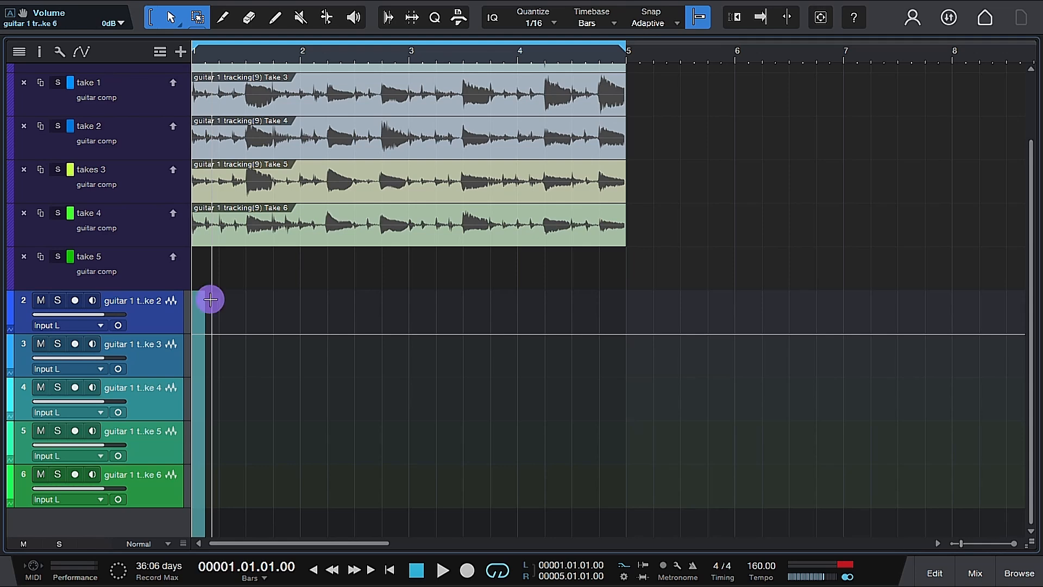
drag(210, 298, 94, 490)
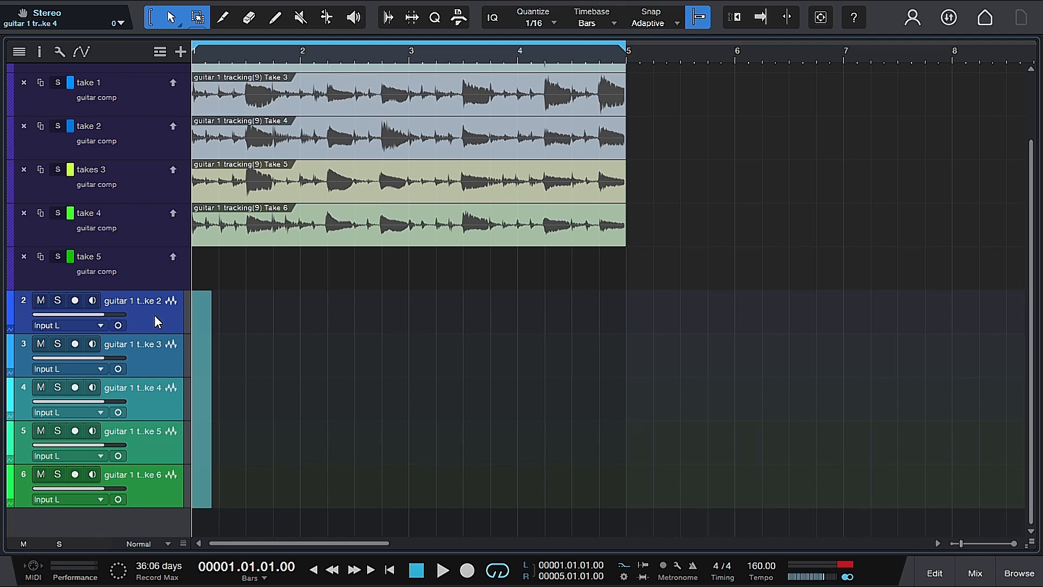
click(226, 324)
click(155, 269)
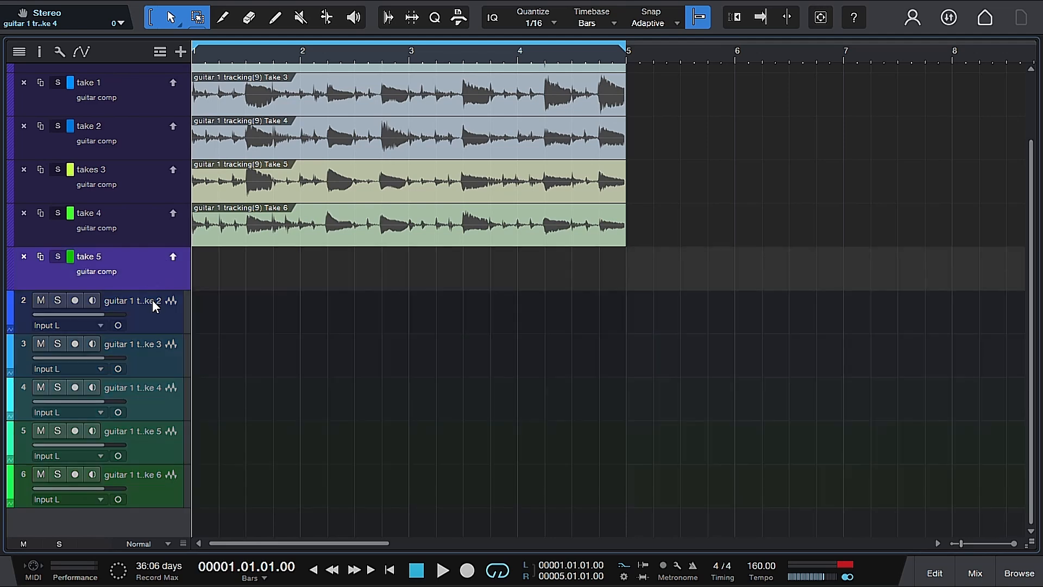
Remove the five emptied guitar take tracks and the empty take 5 layer
click(152, 316)
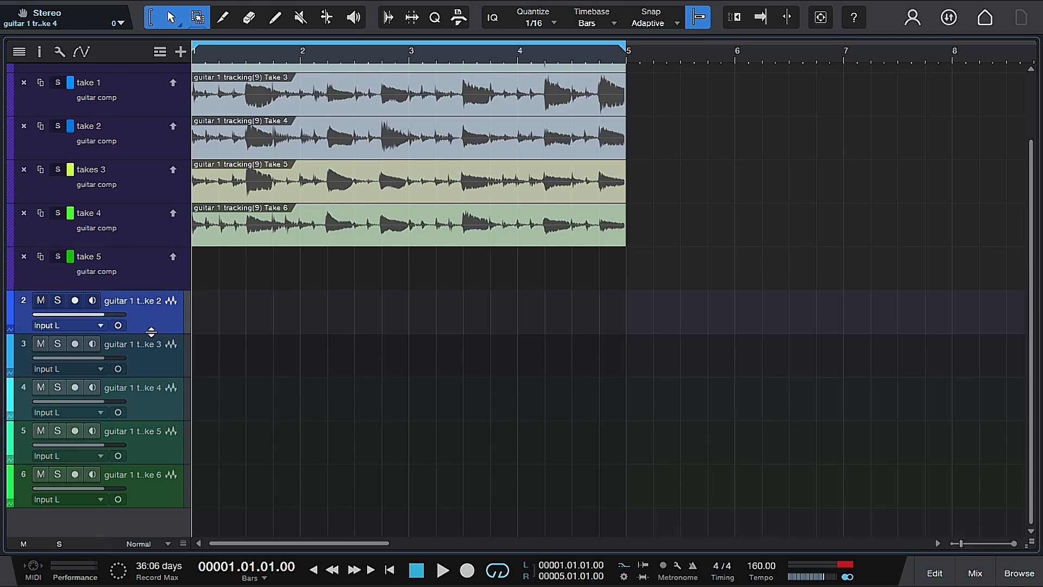
shift+click(155, 359)
shift+click(158, 396)
shift+click(174, 440)
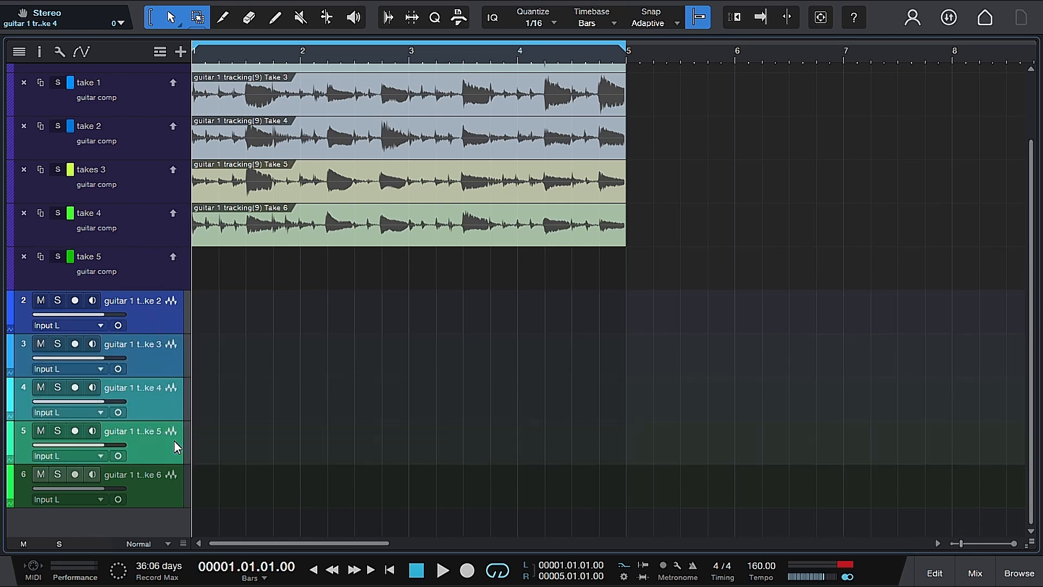
shift+click(157, 488)
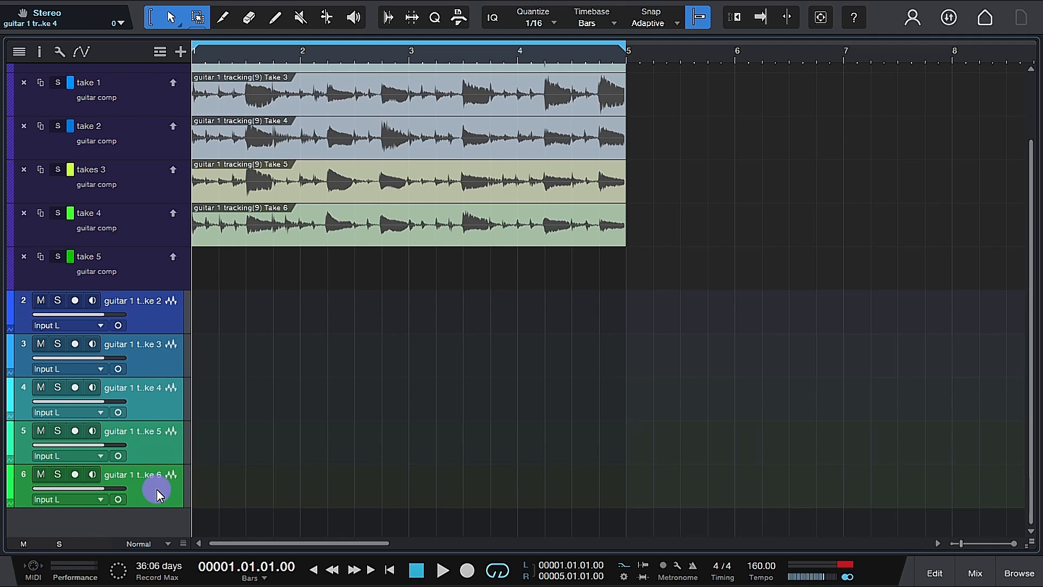
right_click(157, 324)
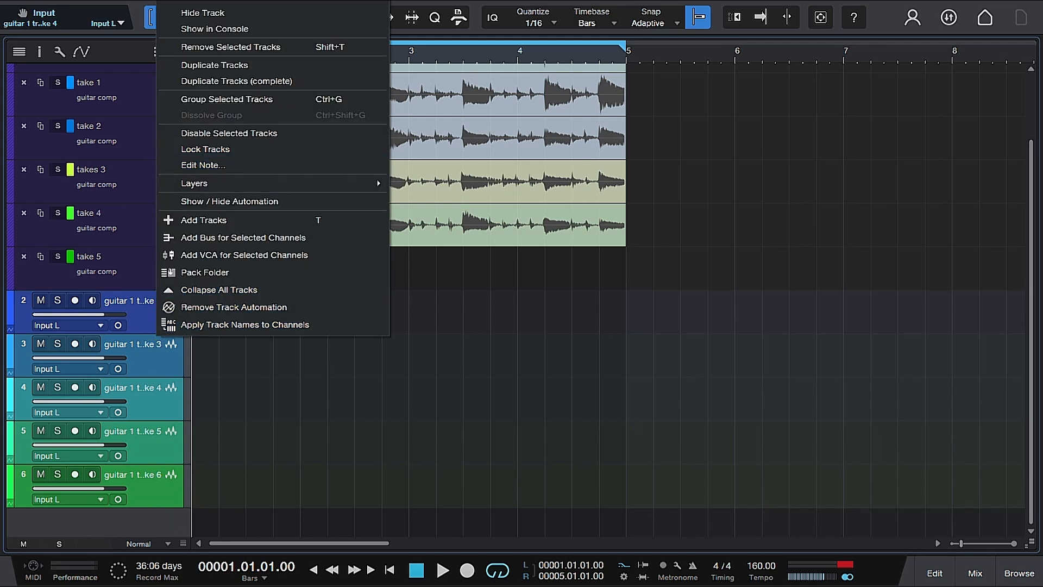
click(224, 47)
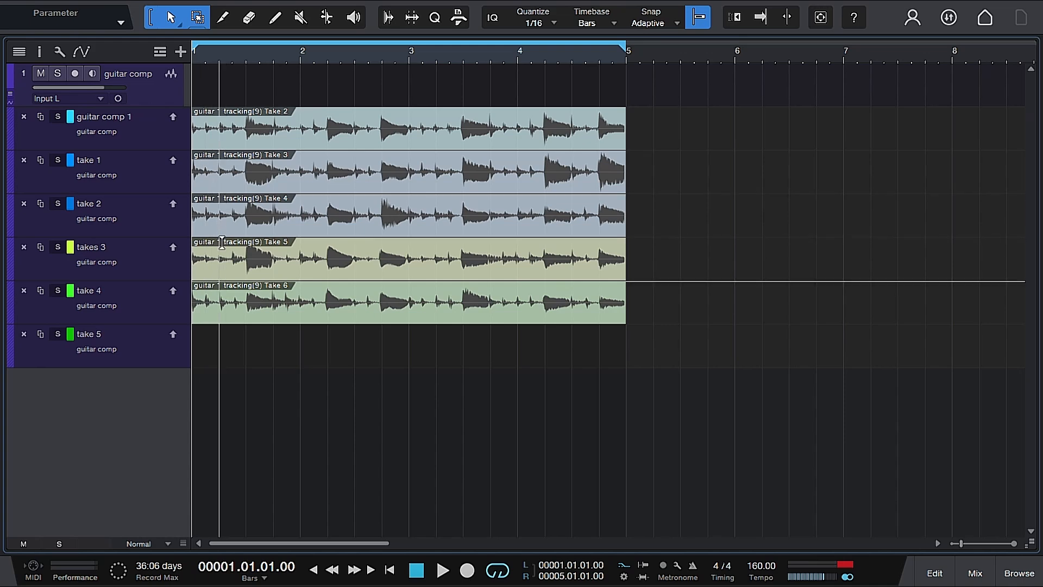
click(25, 333)
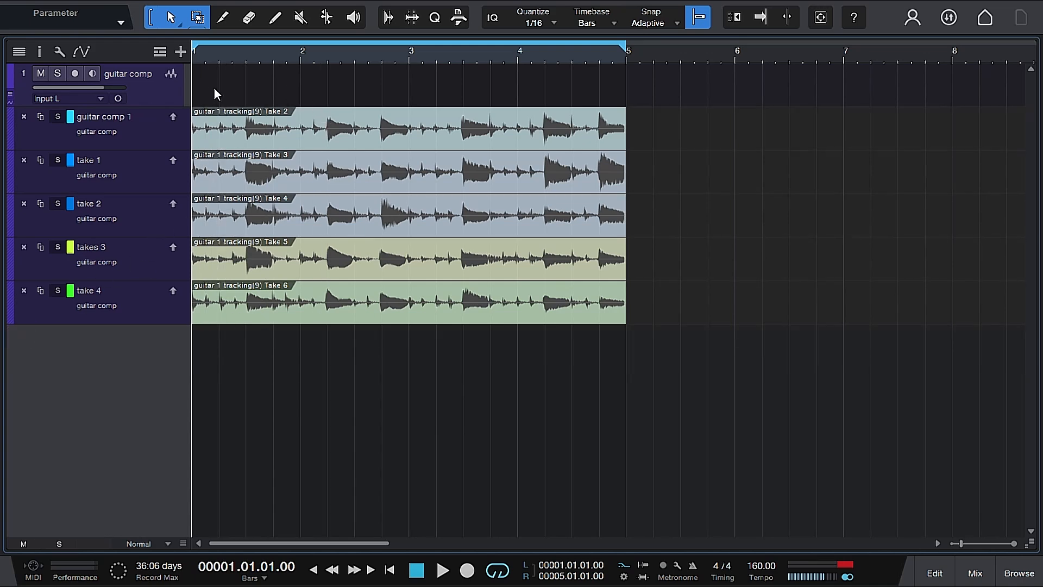
Insert the Goblyn effect on the guitar comp channel in the mixer
key(space)
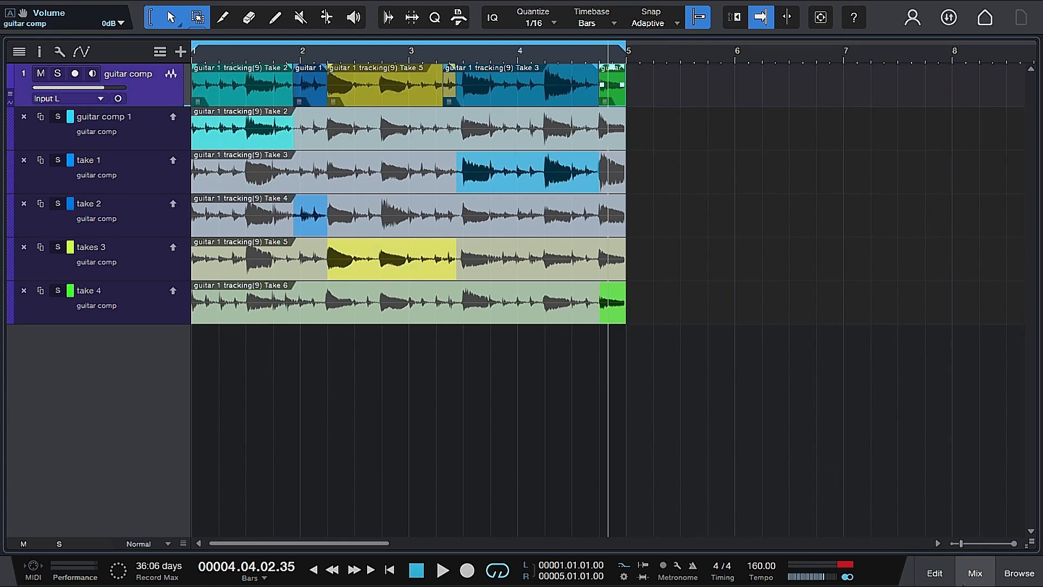
click(975, 573)
click(374, 253)
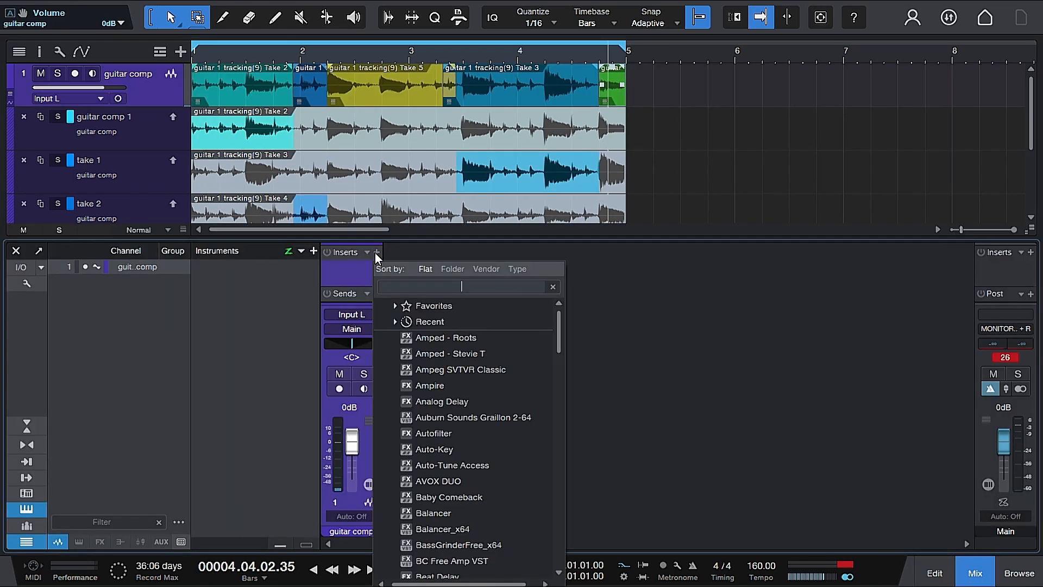
scroll(493, 354, down, 10)
scroll(493, 354, down, 1)
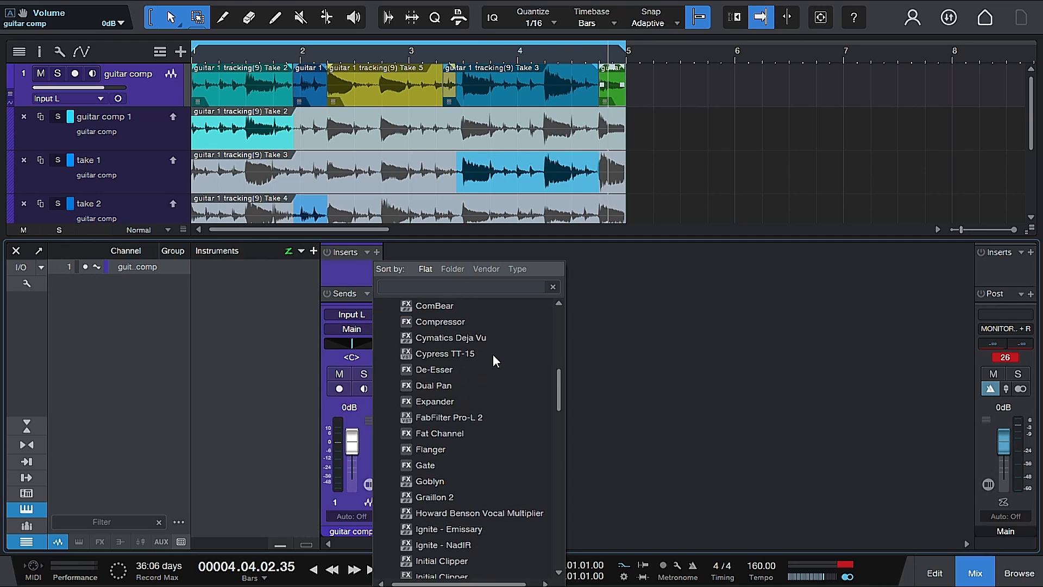
click(450, 481)
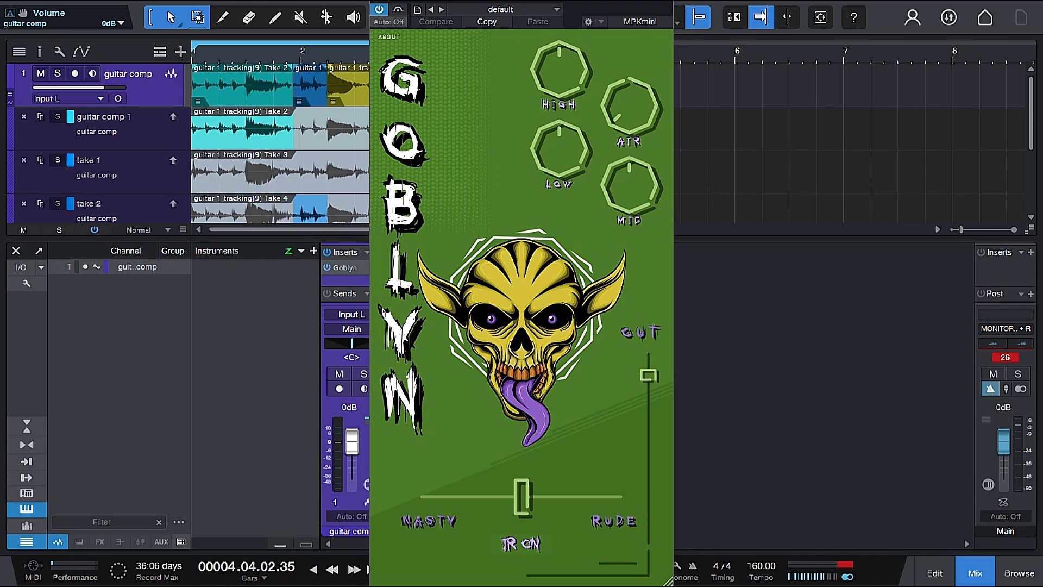
click(545, 16)
click(546, 24)
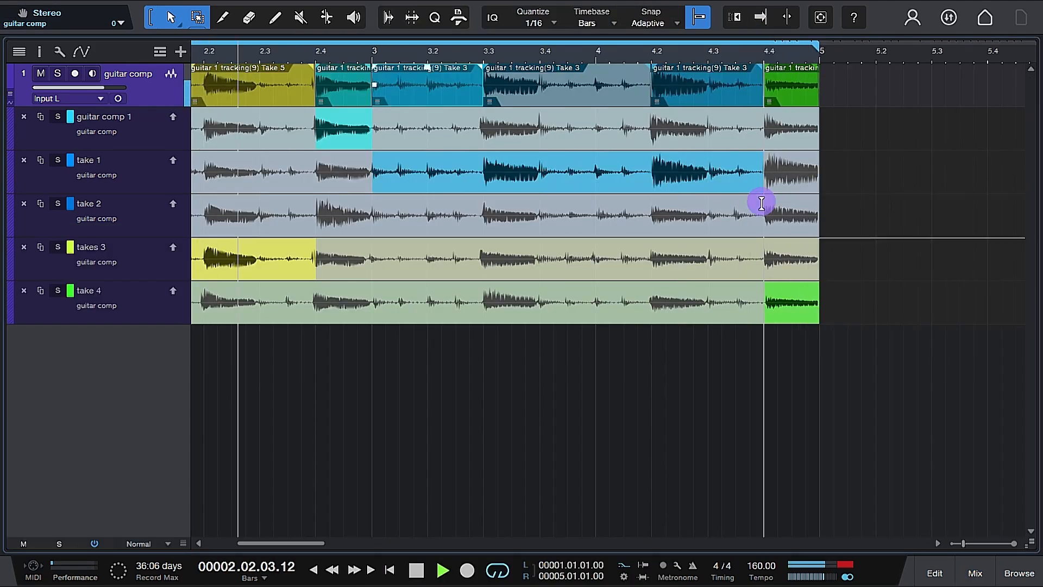
Use the take 2 layer for the comp's last section from 4.4 to bar 5, stop playback and enable autoscroll
drag(761, 202, 814, 195)
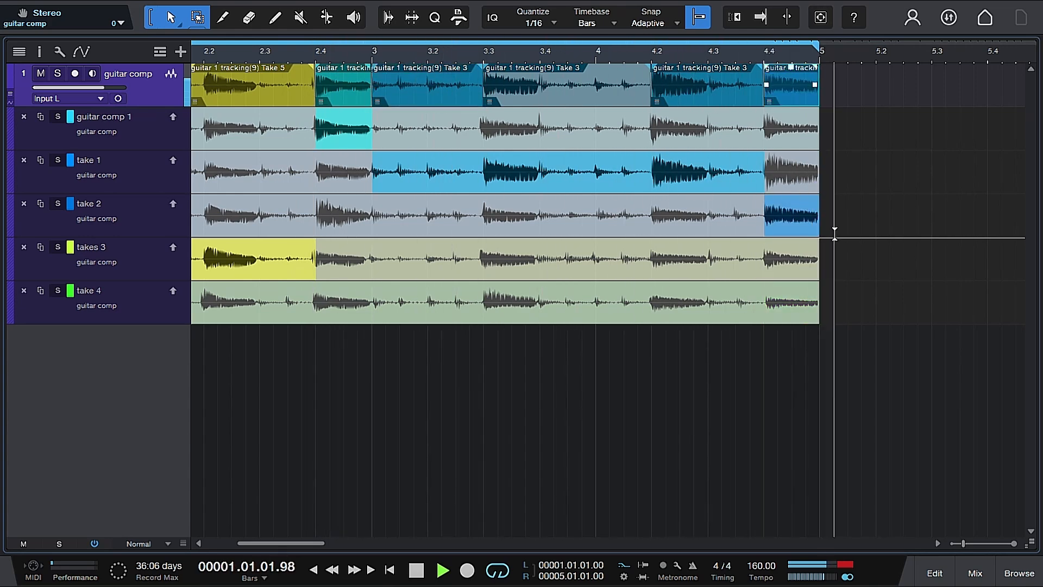
key(space)
key(f)
Combine the comped clips on the guitar comp track into a single clip
key(z)
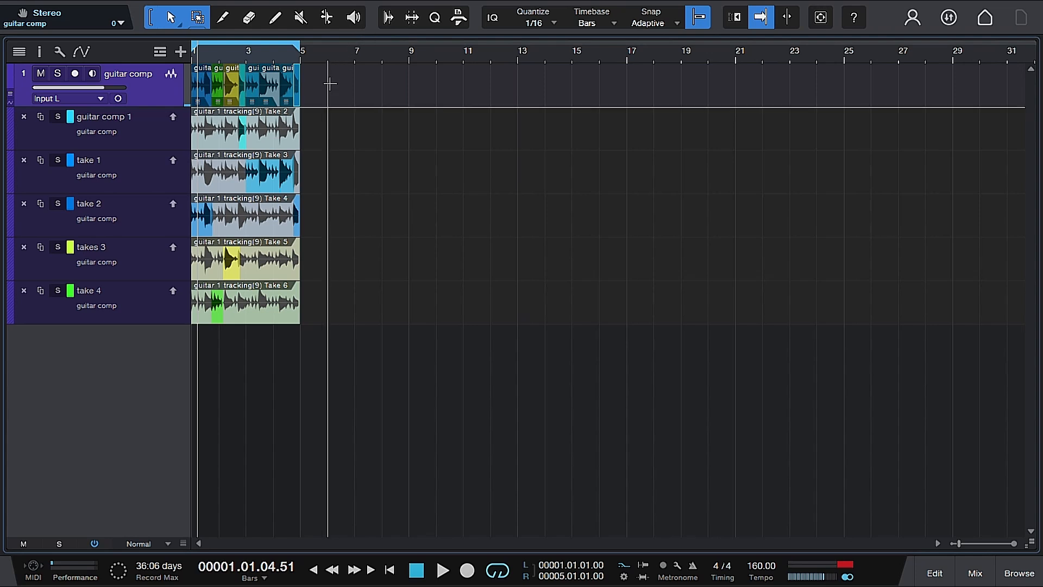
right_click(234, 91)
click(282, 338)
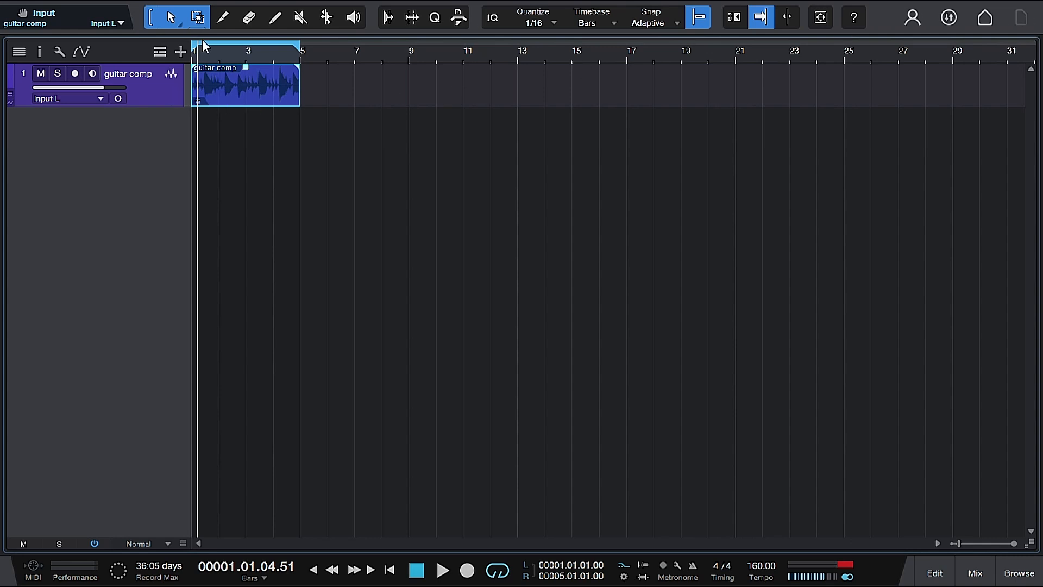
Expand the layers of the guitar comp track
click(9, 93)
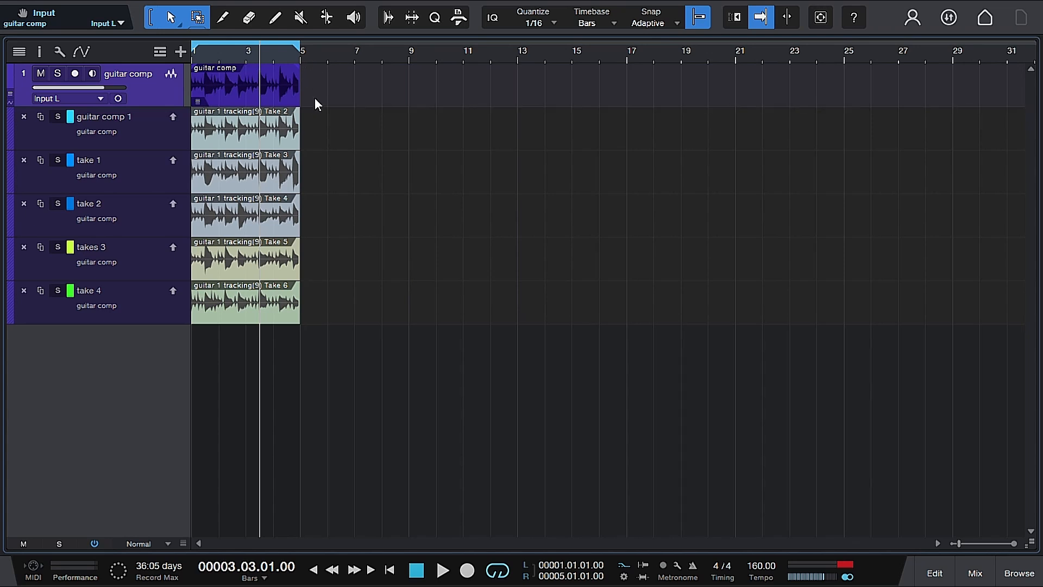
Unpack all five guitar comp layers to separate tracks by selecting a range across them, and undo the unpacking
drag(313, 66, 118, 302)
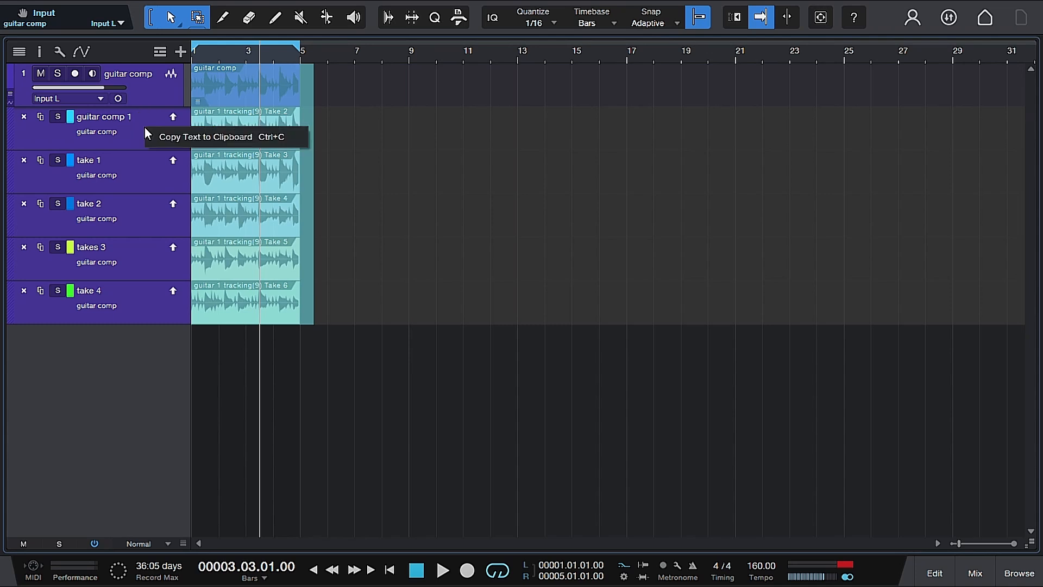
right_click(161, 95)
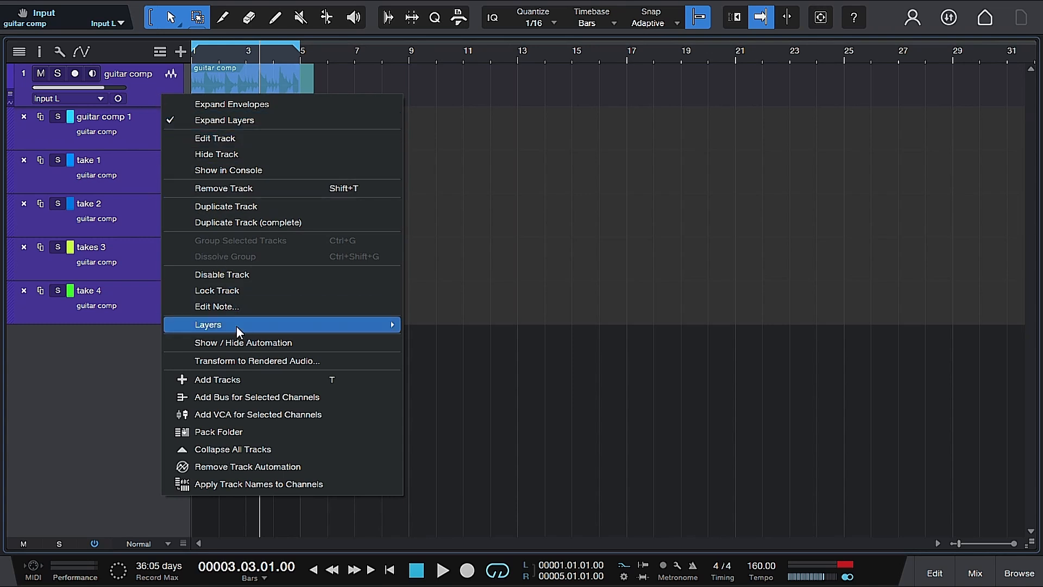
mouse_move(246, 332)
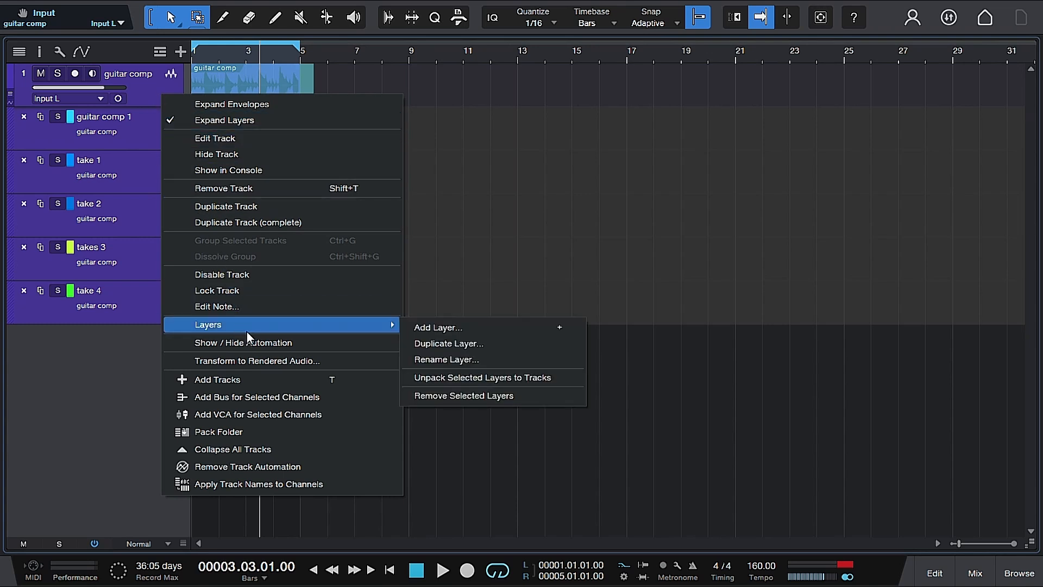
click(490, 382)
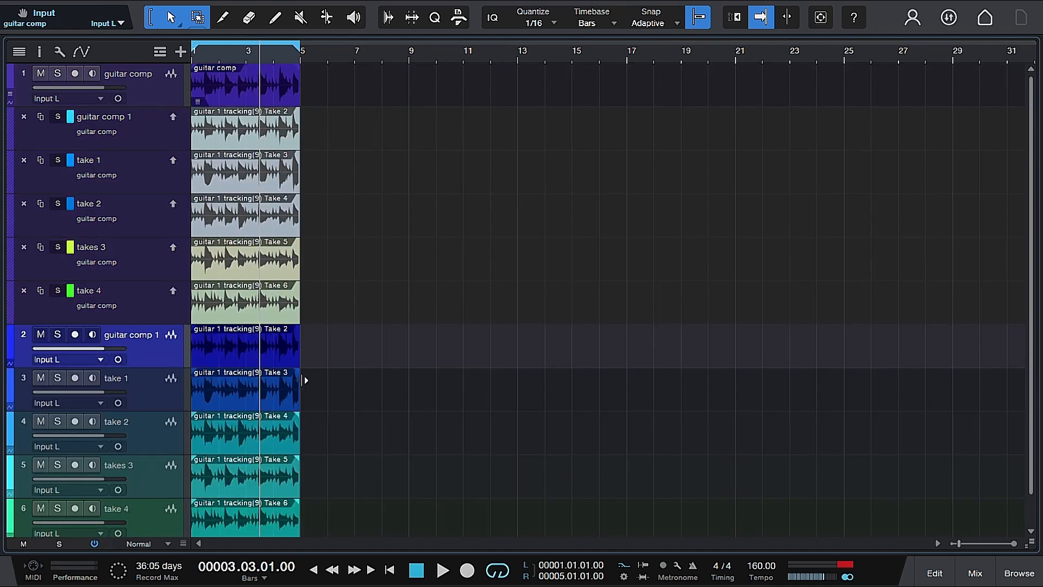
scroll(304, 380, down, 2)
scroll(149, 398, up, 2)
click(35, 1)
click(43, 8)
Select the guitar comp 1, take 1, take 2, takes 3 and take 4 layers individually and unpack them to separate tracks
click(170, 136)
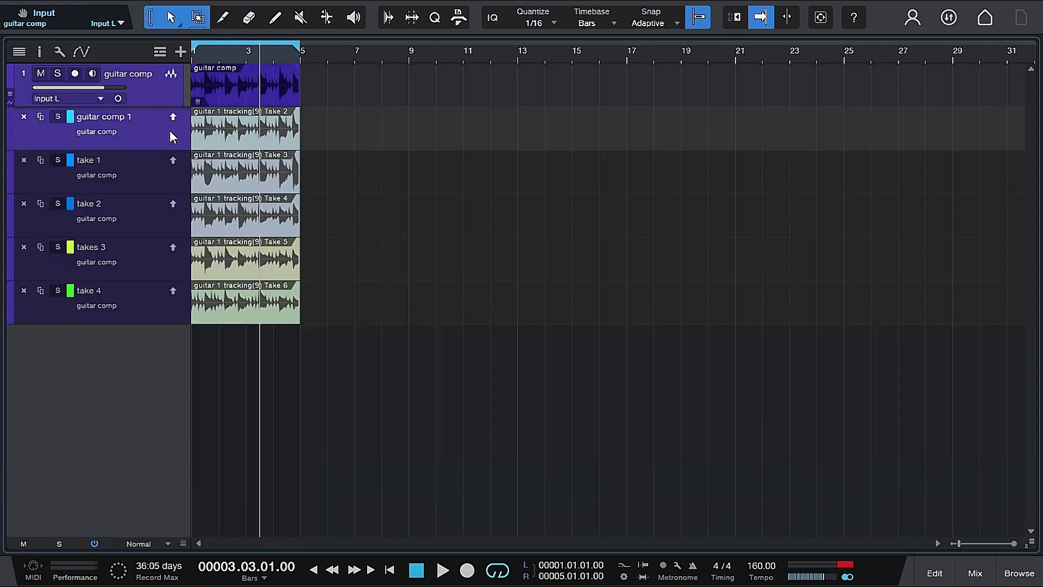
ctrl+click(146, 166)
ctrl+click(152, 221)
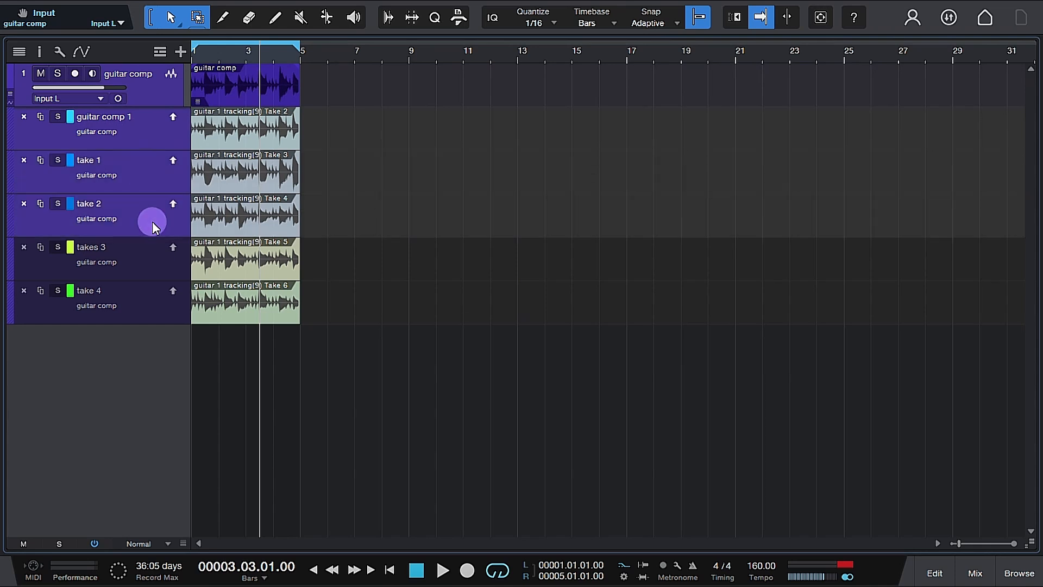
ctrl+click(150, 257)
ctrl+click(155, 314)
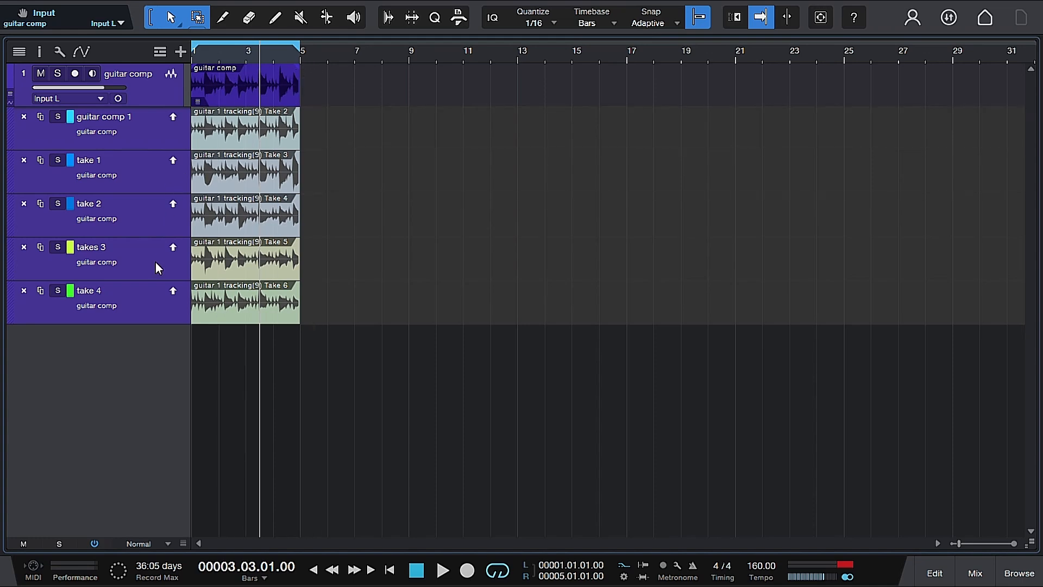
right_click(140, 308)
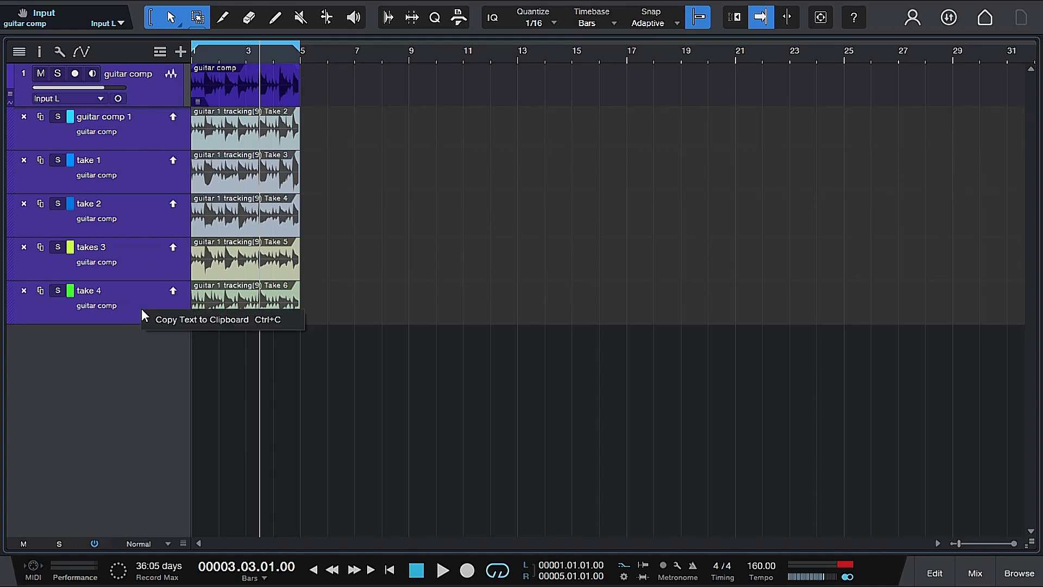
right_click(162, 94)
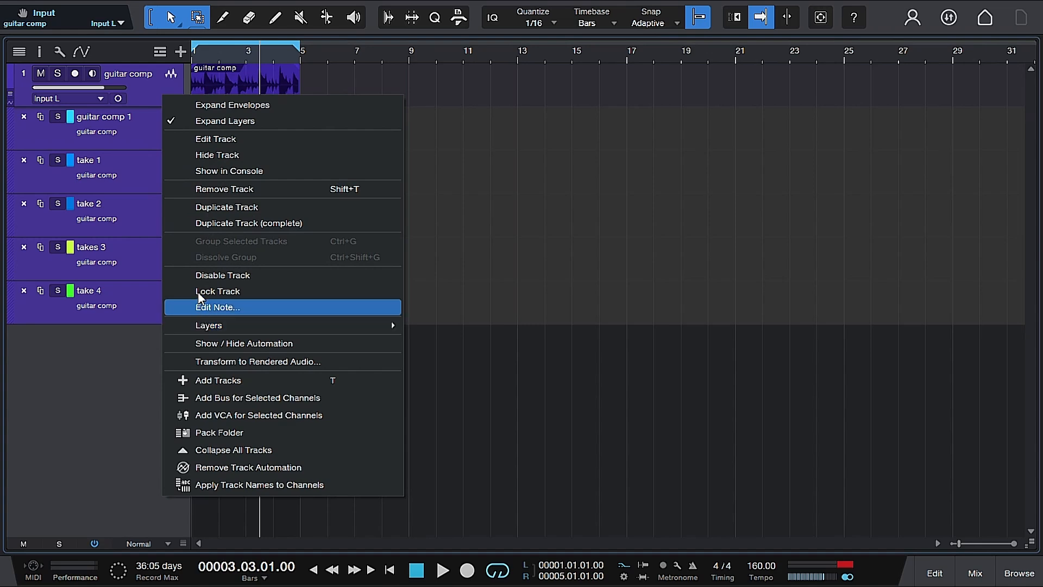
mouse_move(220, 322)
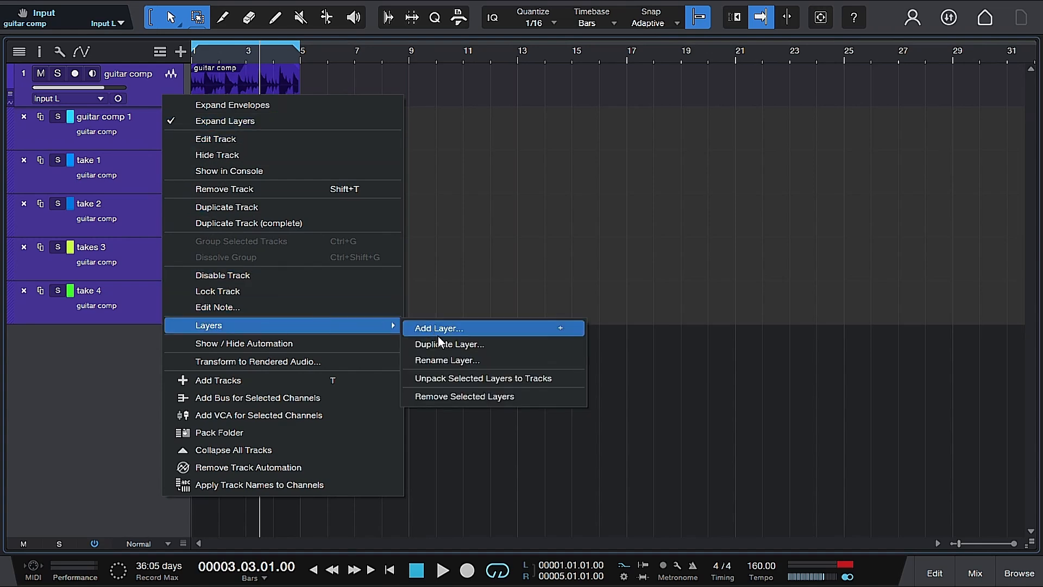
click(448, 373)
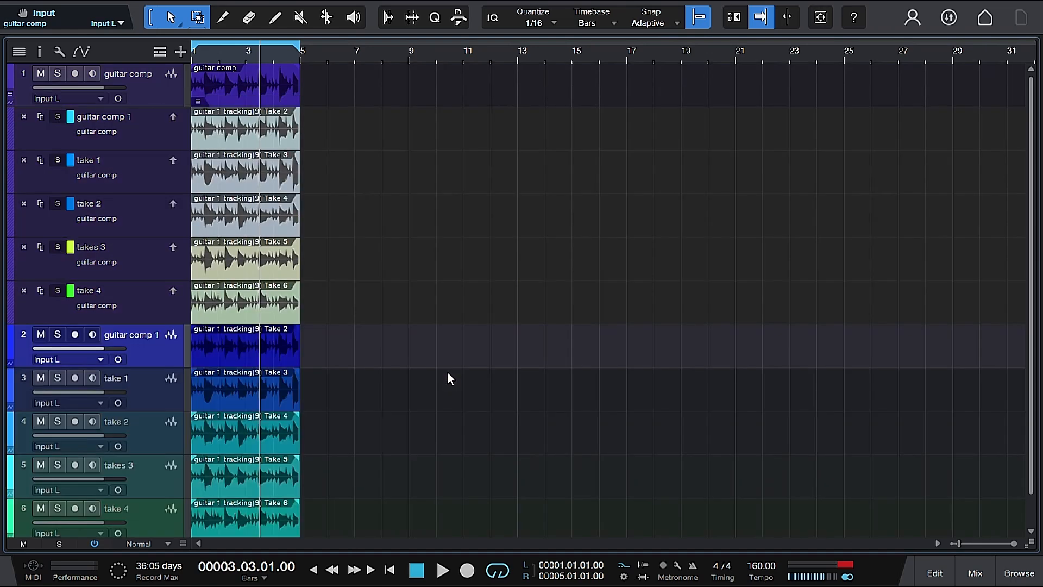
scroll(439, 321, down, 2)
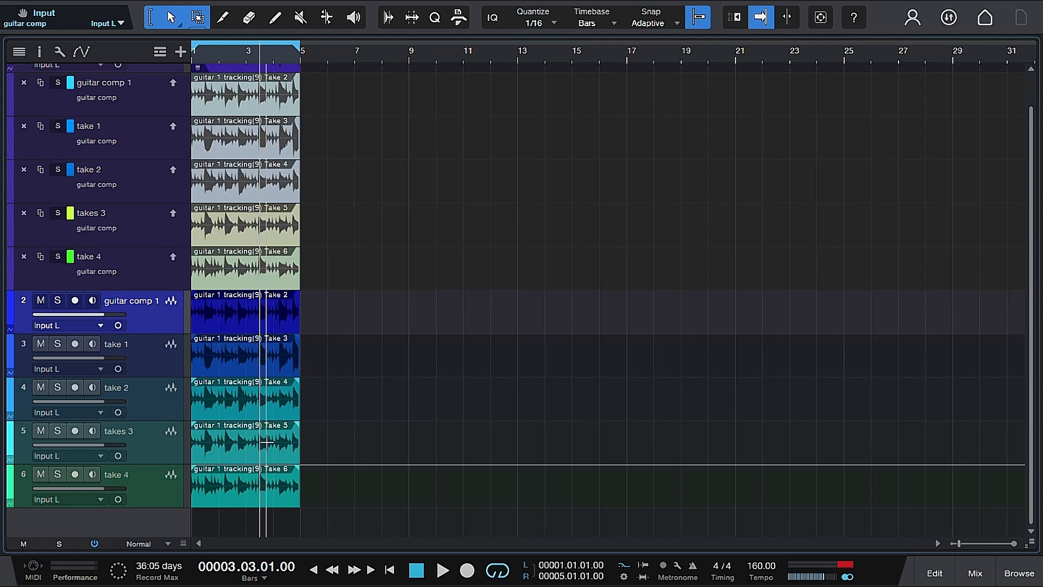
scroll(267, 441, up, 1)
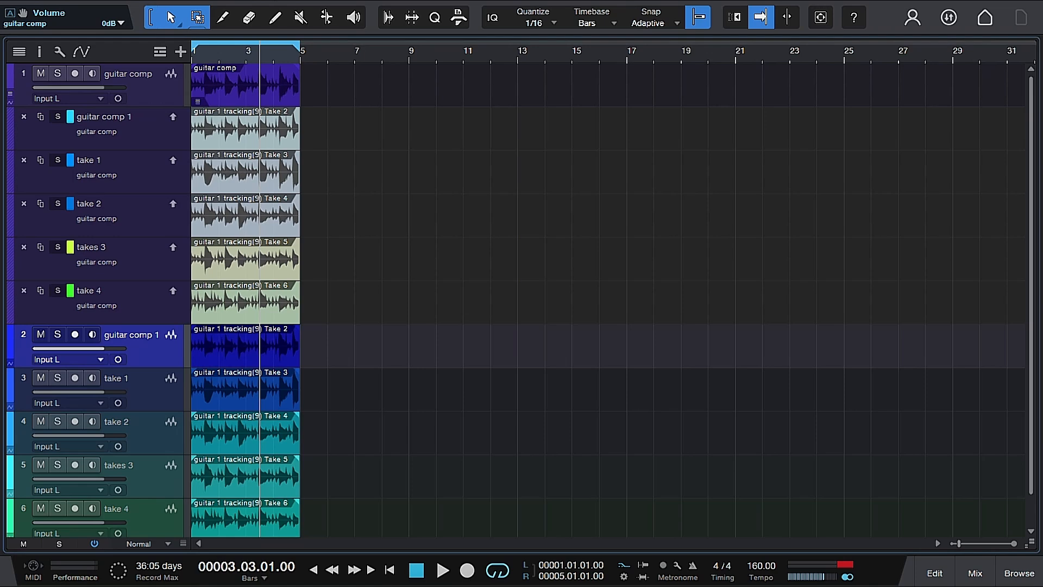
Search the keyboard shortcuts for "add" and look up the key assigned to the Add Layer command
click(266, 1)
click(289, 149)
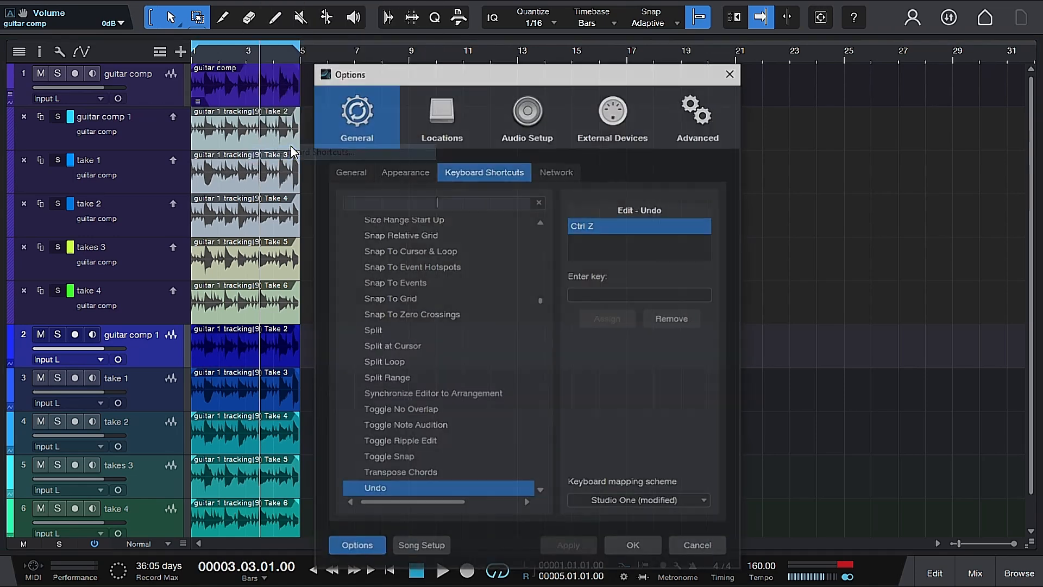
click(459, 202)
text(add)
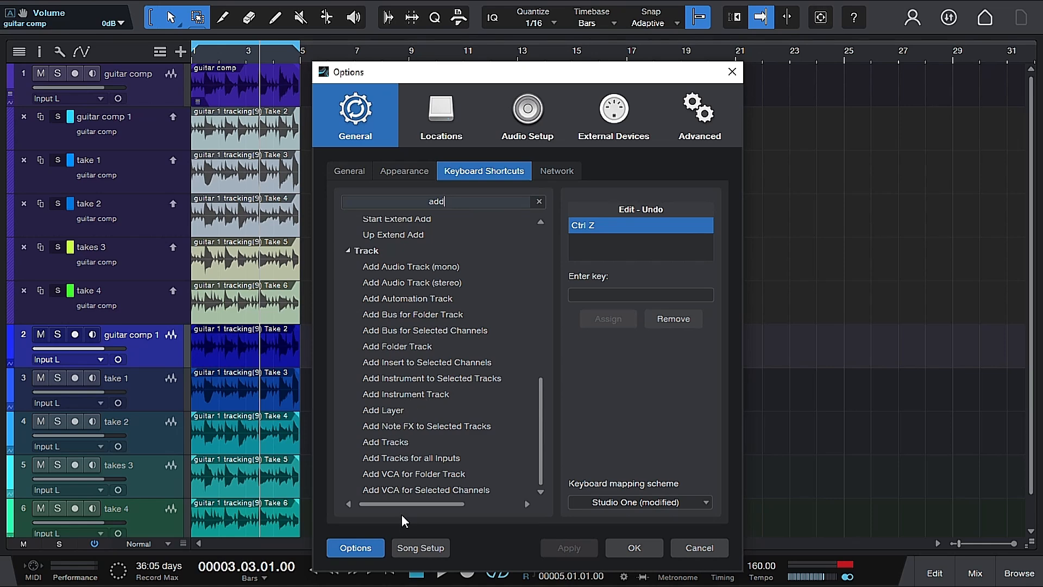
mouse_move(393, 504)
mouse_down()
mouse_move(410, 503)
mouse_move(381, 503)
mouse_move(440, 495)
mouse_move(393, 500)
mouse_up()
click(392, 409)
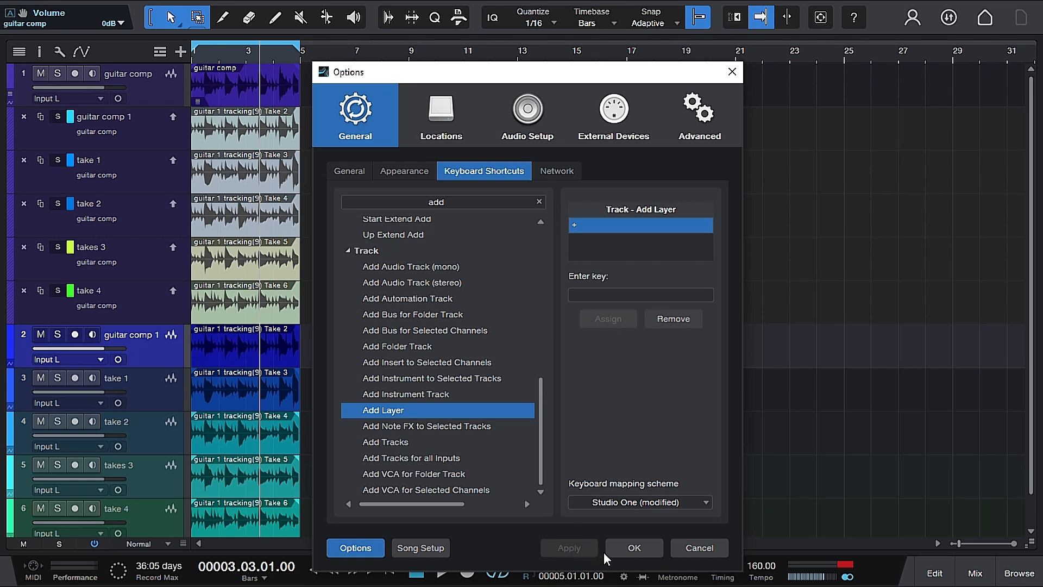
click(733, 68)
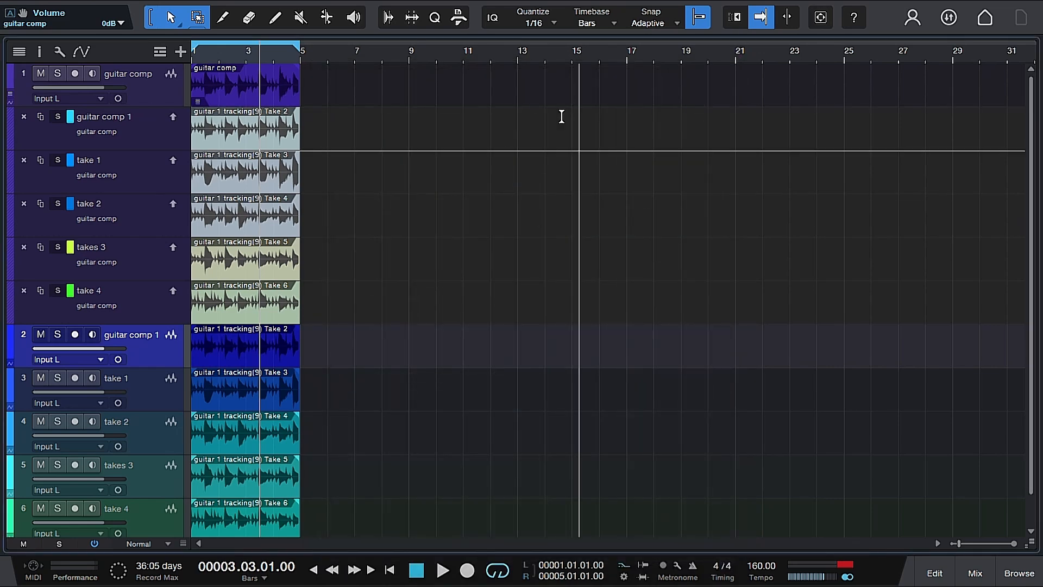
Open the Add Layer dialog for the guitar comp track and dismiss it without adding a layer
click(155, 80)
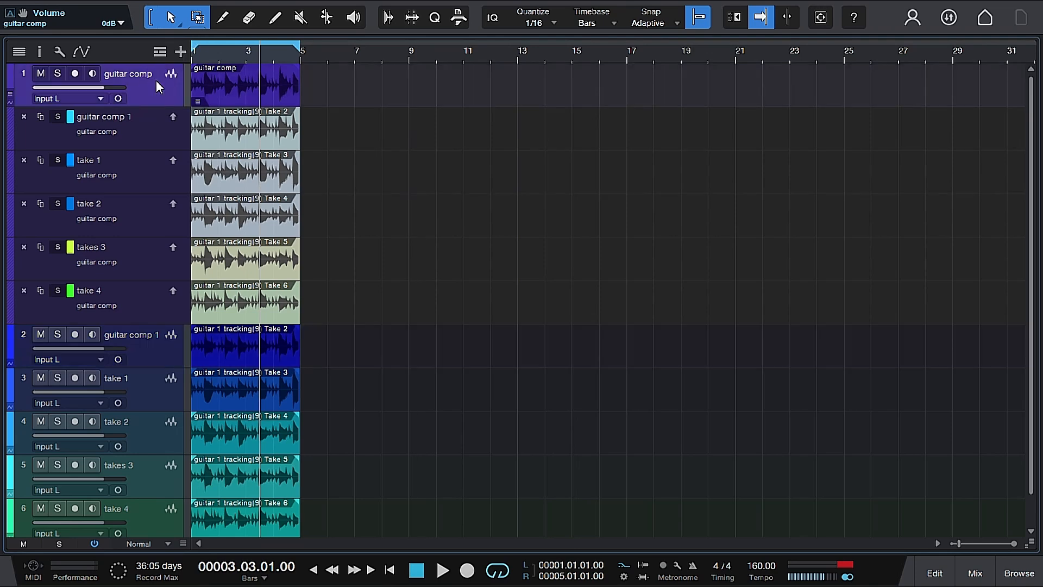
key(shift+l)
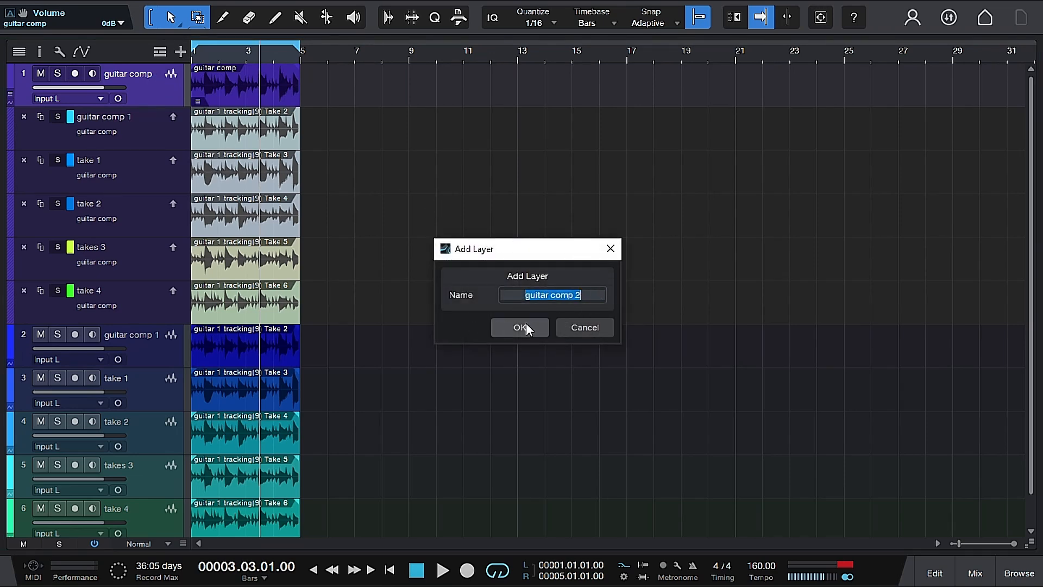
click(614, 256)
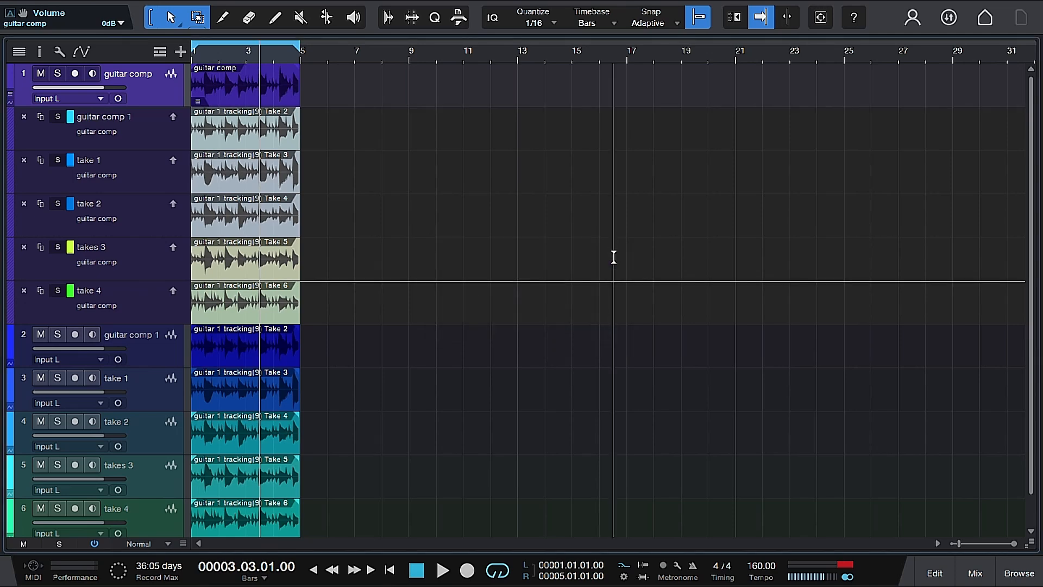